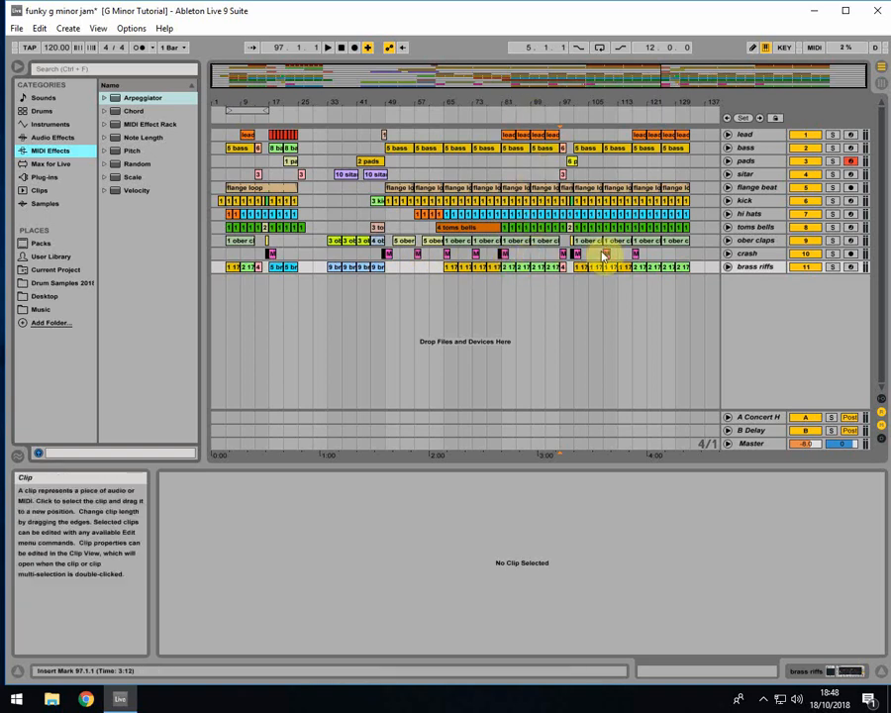
Step: Copy the crash clip at bar 89 and paste it at bar 125 on the crash track
{"action": "left_click", "coordinate": [533, 254]}
{"action": "key", "text": "ctrl+c"}
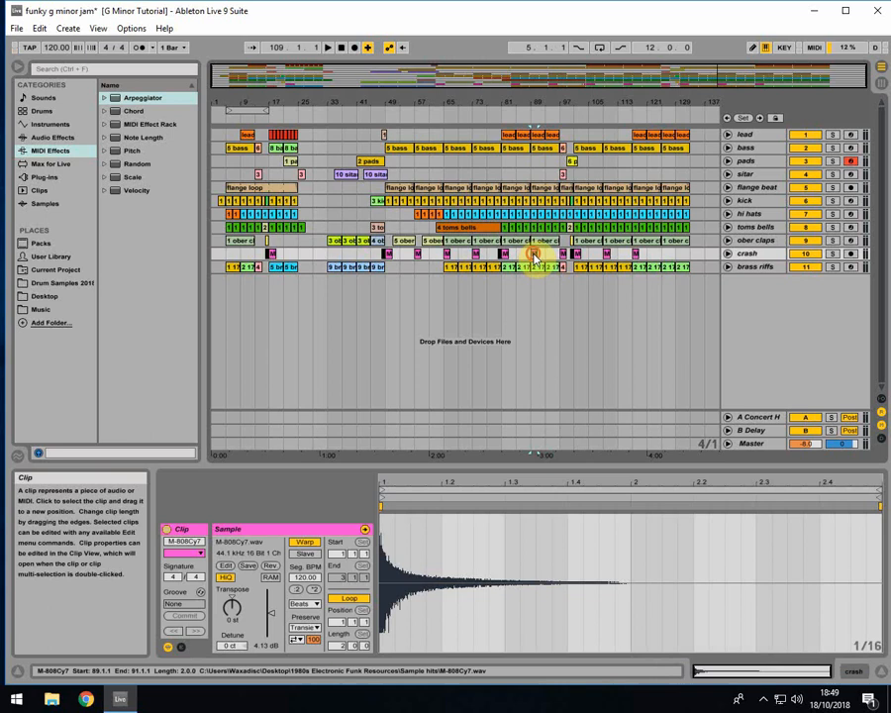
{"action": "left_click", "coordinate": [654, 256]}
{"action": "left_click", "coordinate": [663, 254]}
{"action": "key", "text": "ctrl+v"}
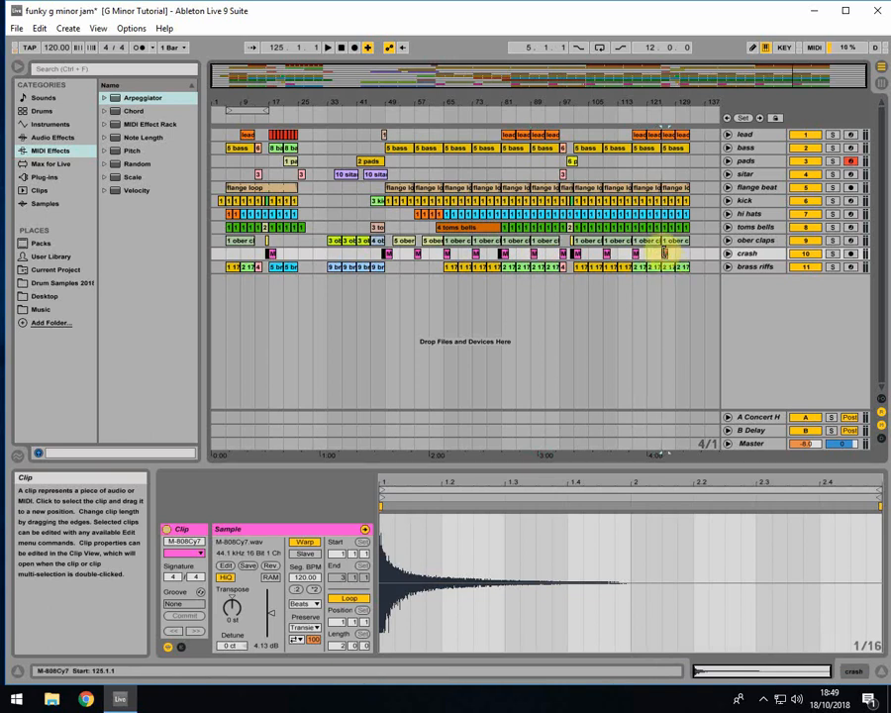
Step: Record a new MIDI part on the pads track, starting from bar 105 and stopping just past bar 117
{"action": "left_click_drag", "start_coordinate": [679, 101], "coordinate": [640, 141]}
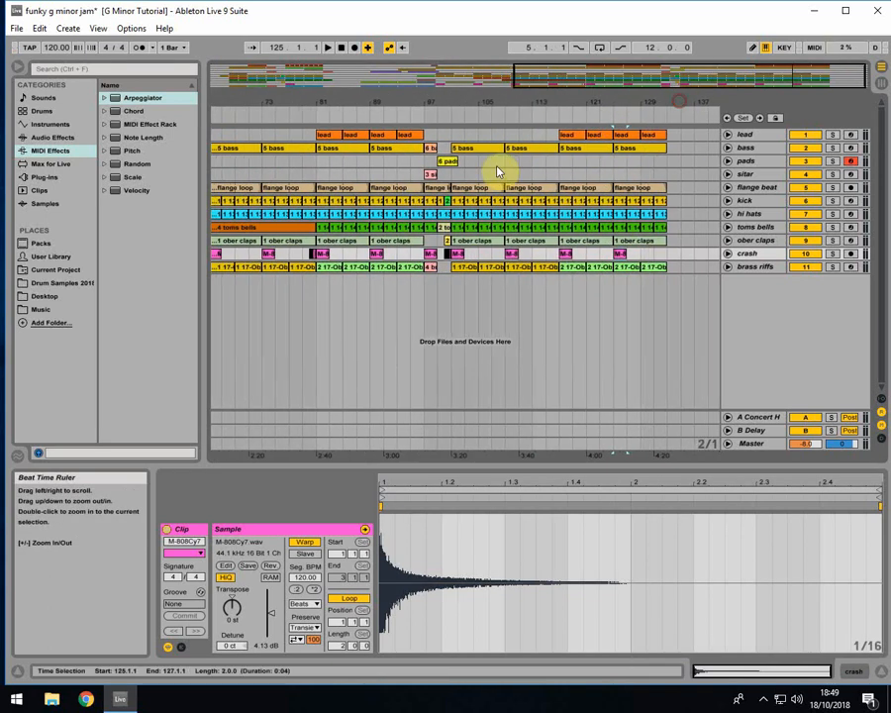
{"action": "left_click_drag", "start_coordinate": [502, 162], "coordinate": [563, 162]}
{"action": "left_click", "coordinate": [510, 161]}
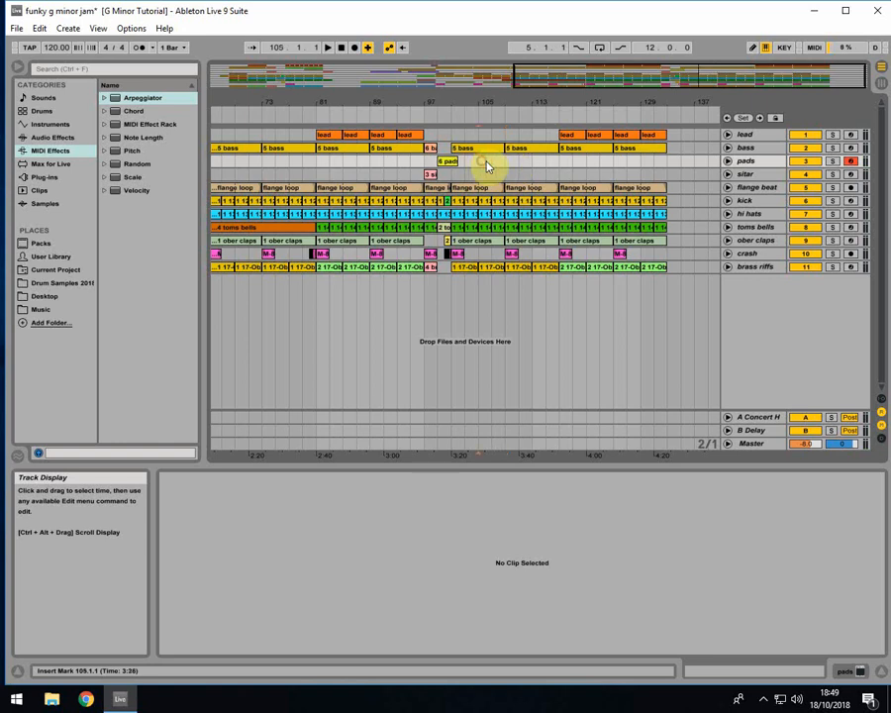
{"action": "left_click", "coordinate": [482, 162]}
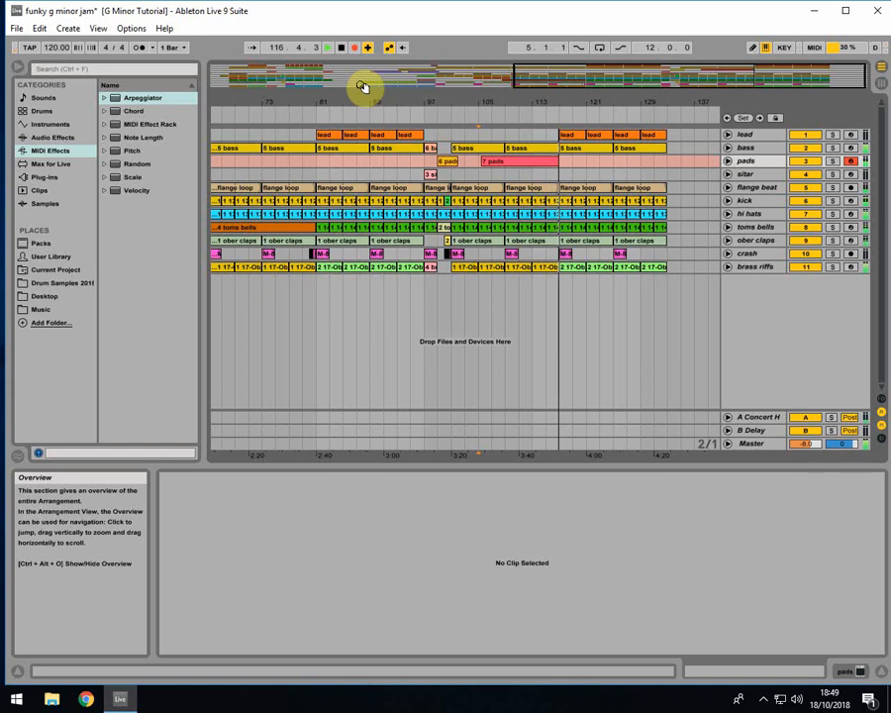
{"action": "key", "text": "space"}
Step: Trim both ends of the newly recorded pads clip so it spans bars 109 to 117
{"action": "left_click", "coordinate": [534, 166]}
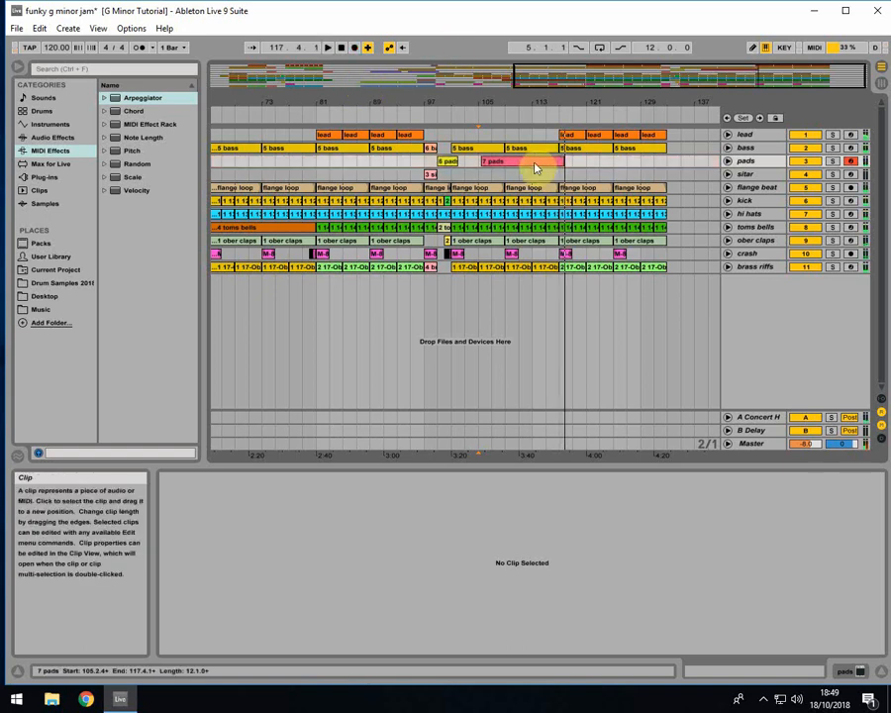
{"action": "left_click_drag", "start_coordinate": [481, 161], "coordinate": [505, 161]}
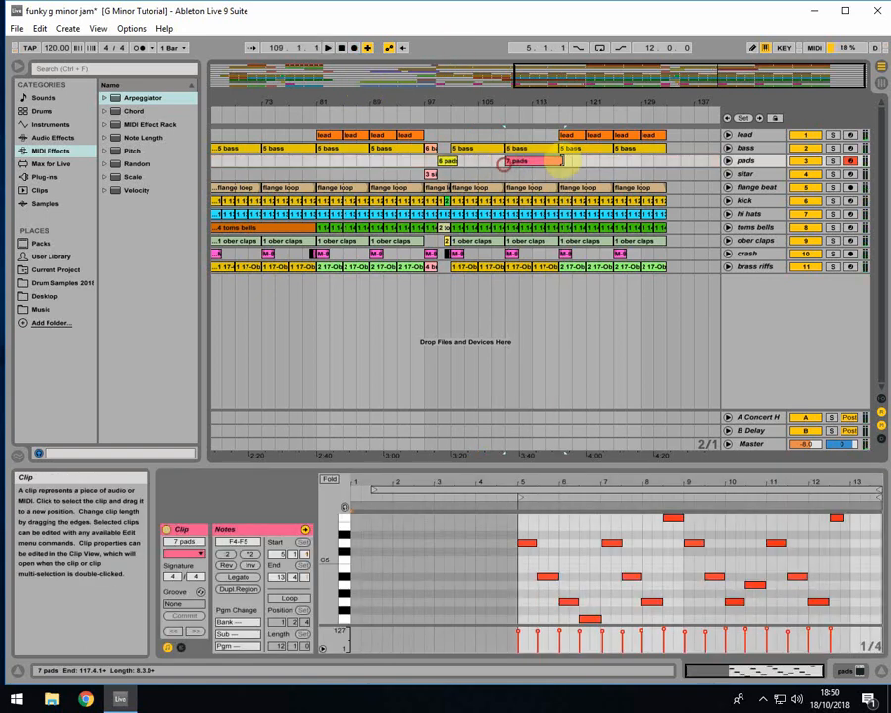
{"action": "left_click_drag", "start_coordinate": [564, 161], "coordinate": [558, 161]}
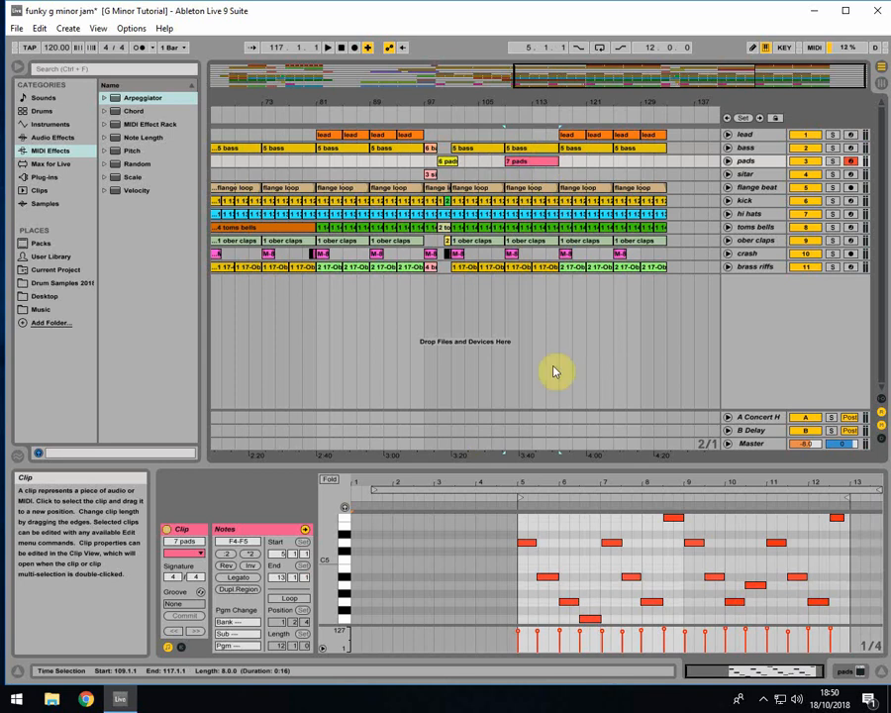
Step: Enlarge the note editor, select every note in the recorded pads clip and quantize them
{"action": "left_click_drag", "start_coordinate": [573, 464], "coordinate": [573, 302]}
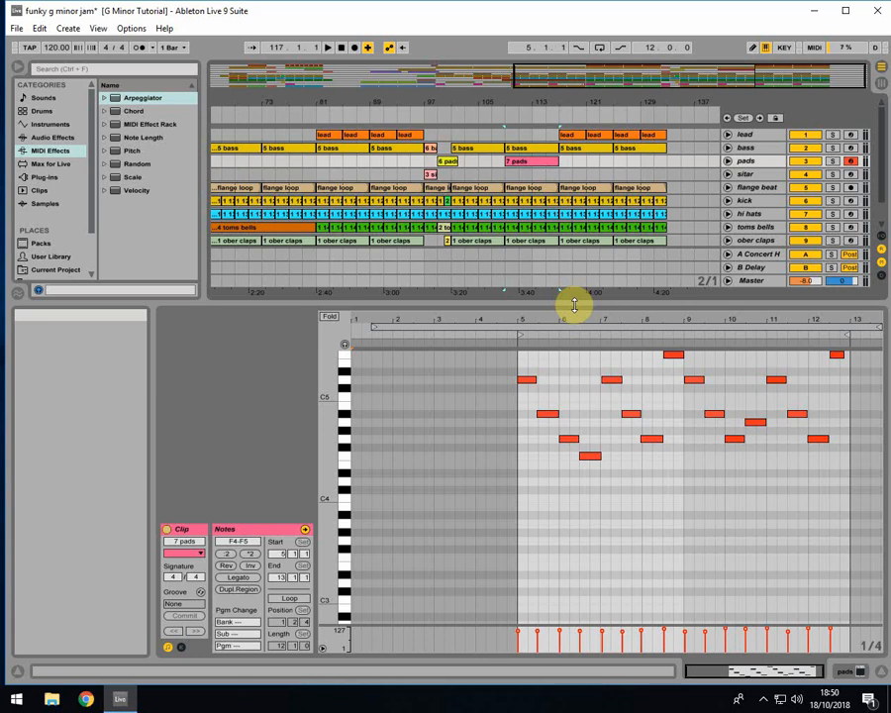
{"action": "scroll", "coordinate": [510, 505], "scroll_direction": "up", "scroll_amount": 2}
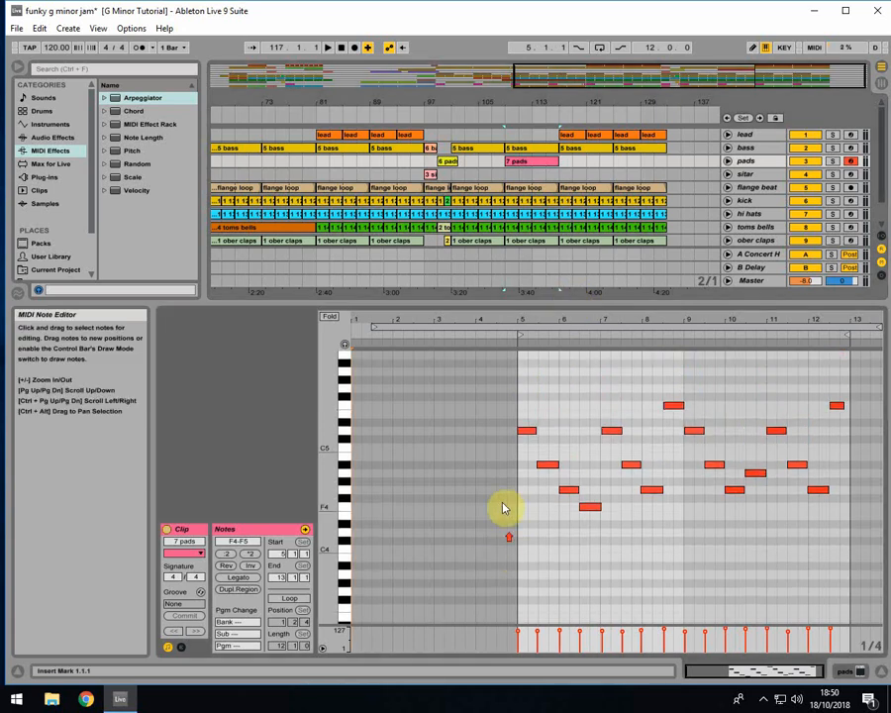
{"action": "left_click_drag", "start_coordinate": [506, 546], "coordinate": [859, 388]}
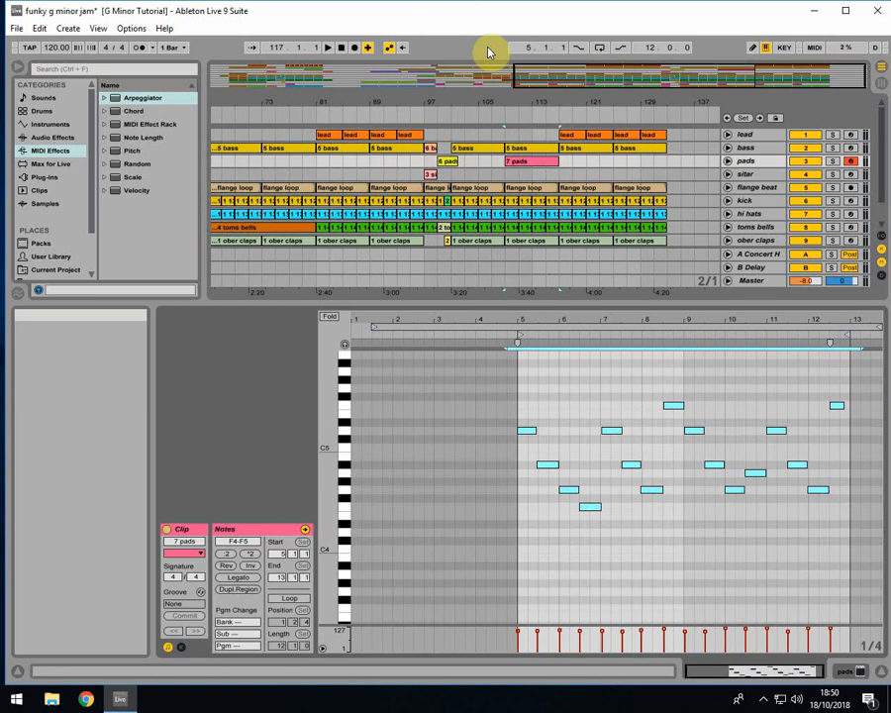
{"action": "key", "text": "ctrl+u"}
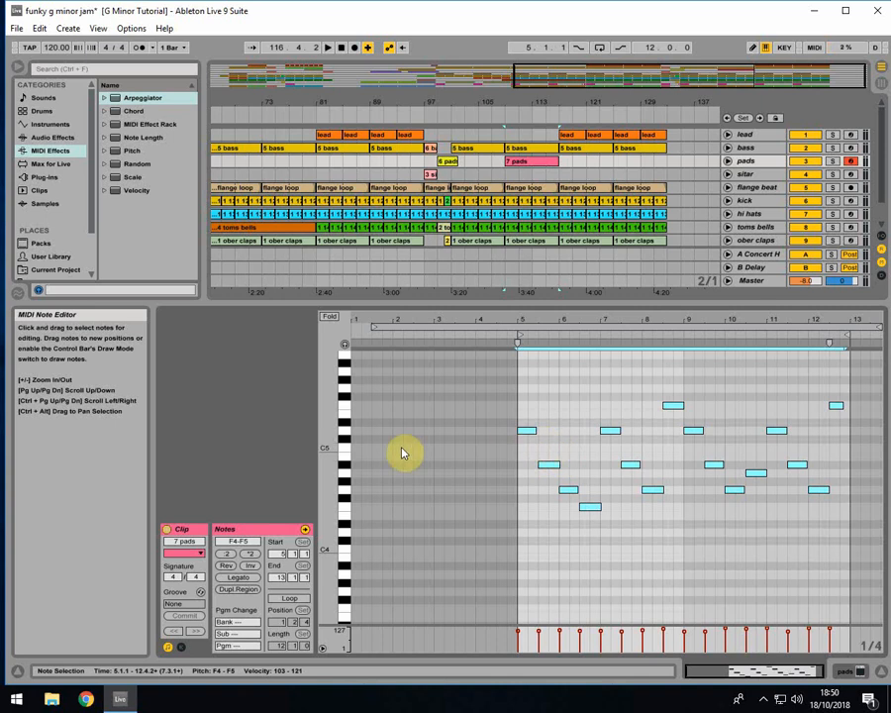
Step: Extend the second A#4 note to 8.1.1 and the final F5 note to 13.1.1 during playback, and shrink the note editor again
{"action": "left_click_drag", "start_coordinate": [328, 433], "coordinate": [362, 433]}
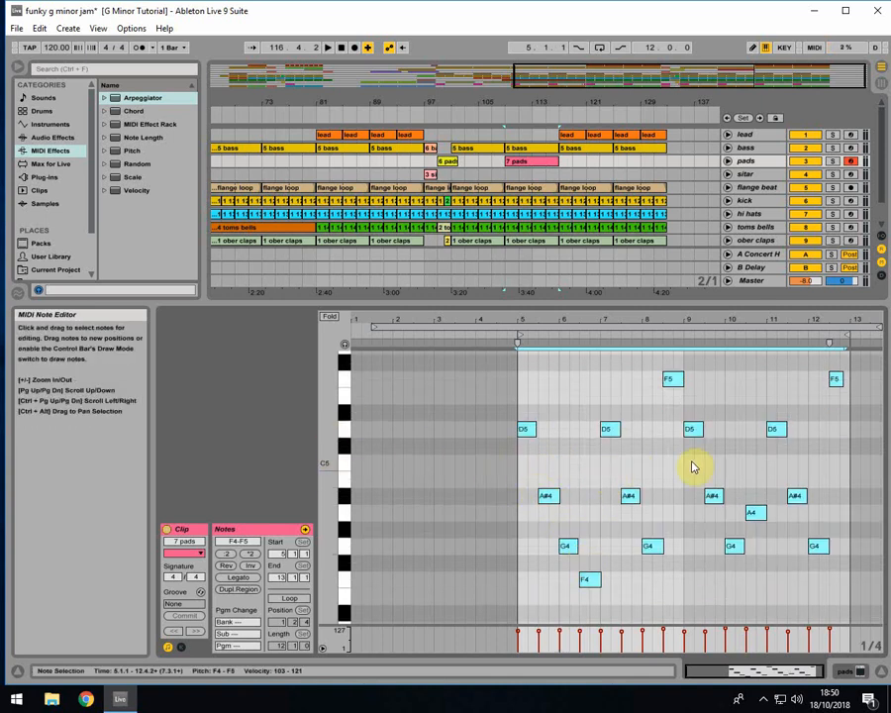
{"action": "left_click", "coordinate": [747, 514]}
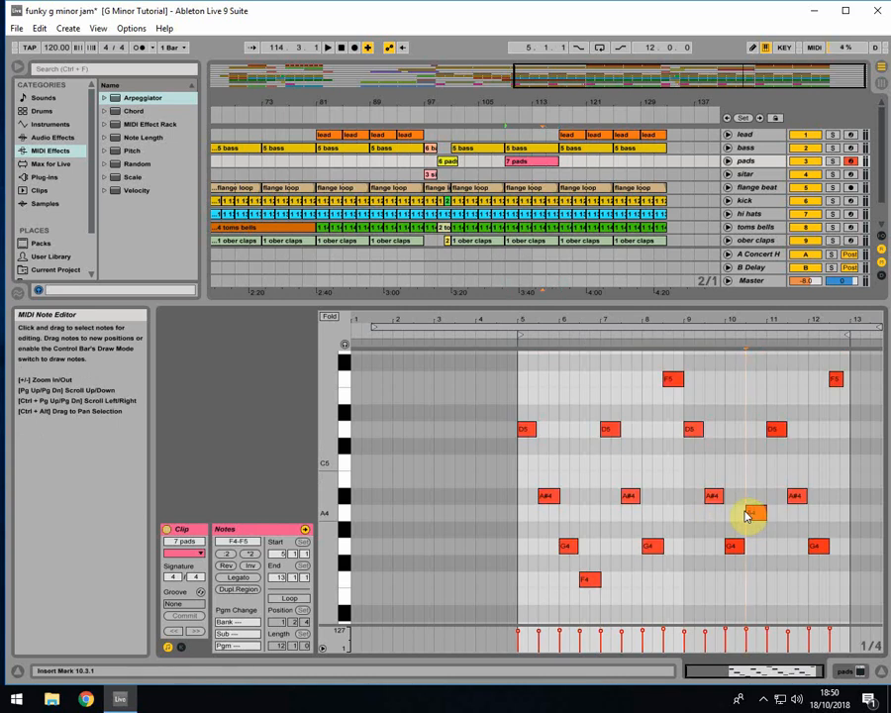
{"action": "left_click", "coordinate": [839, 378]}
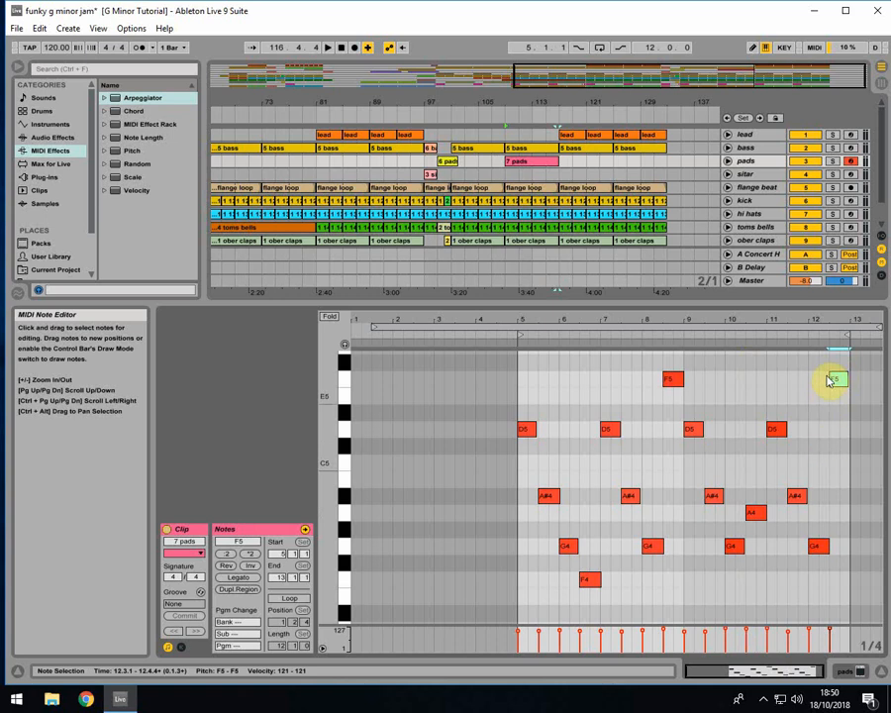
{"action": "key", "text": "space"}
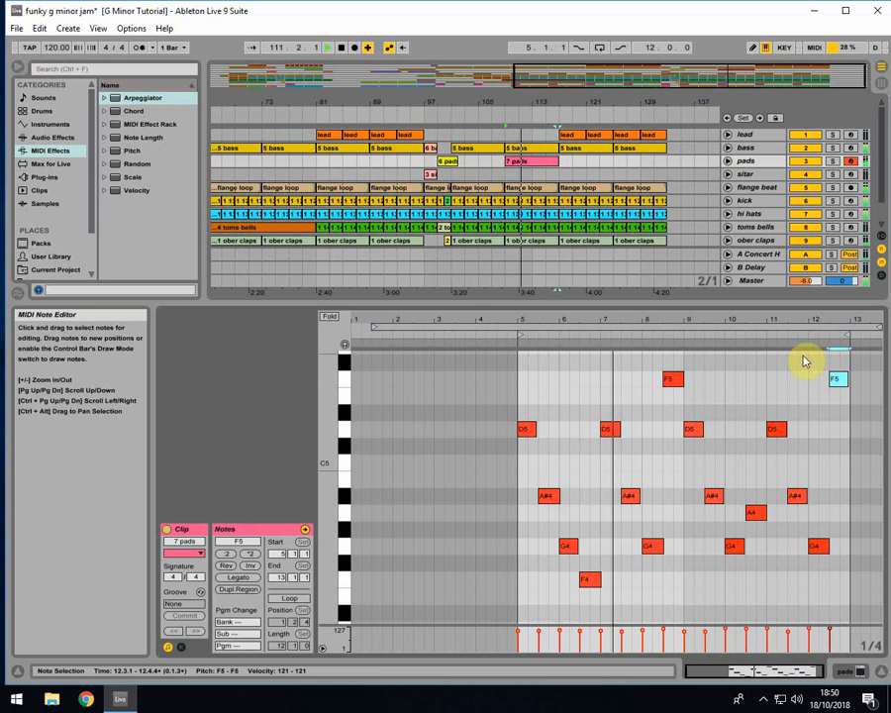
{"action": "left_click", "coordinate": [629, 494]}
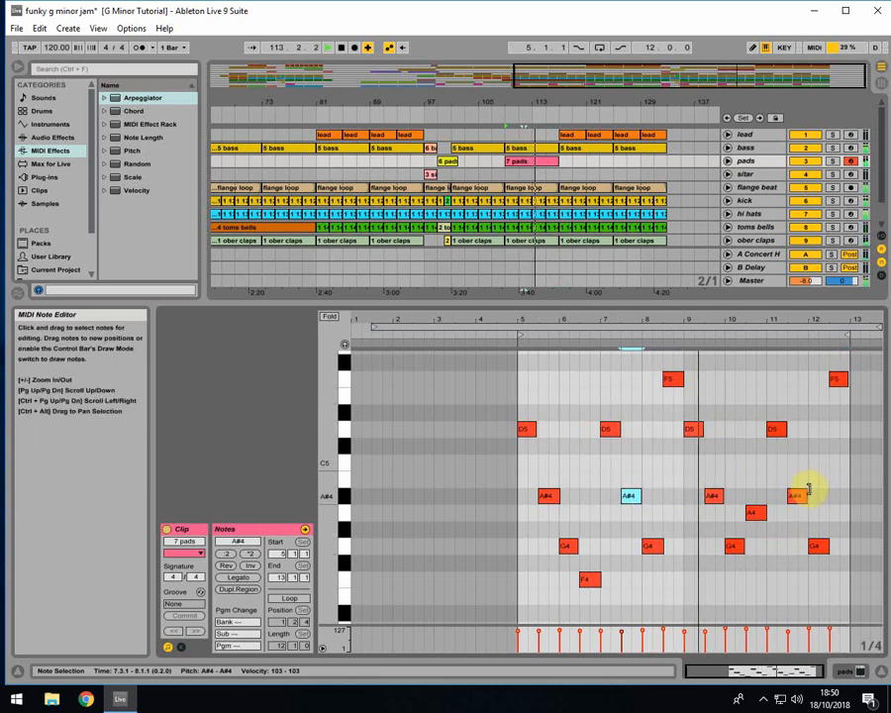
{"action": "left_click", "coordinate": [804, 492]}
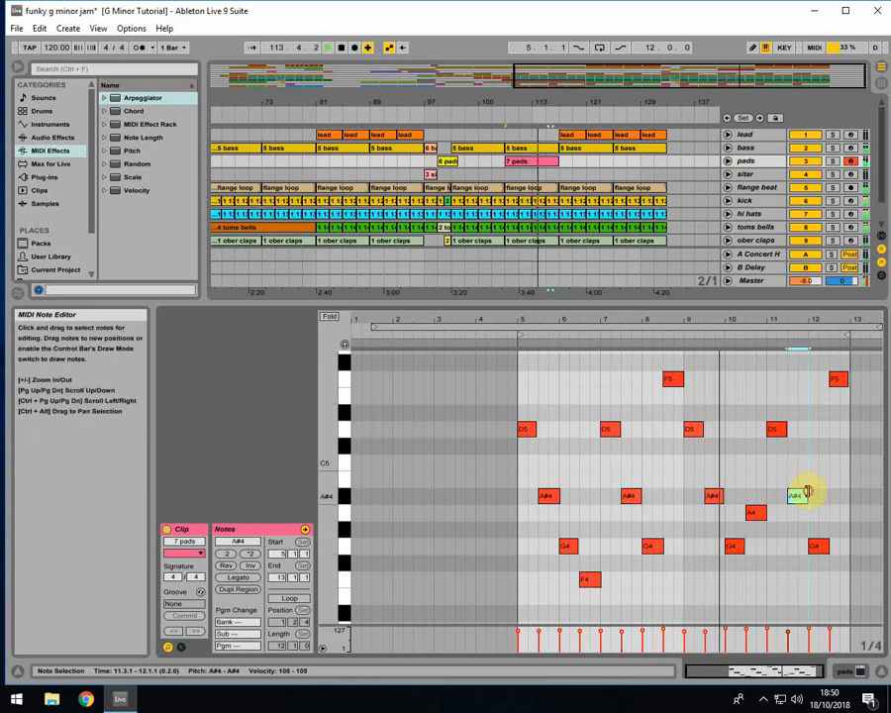
{"action": "left_click", "coordinate": [847, 380]}
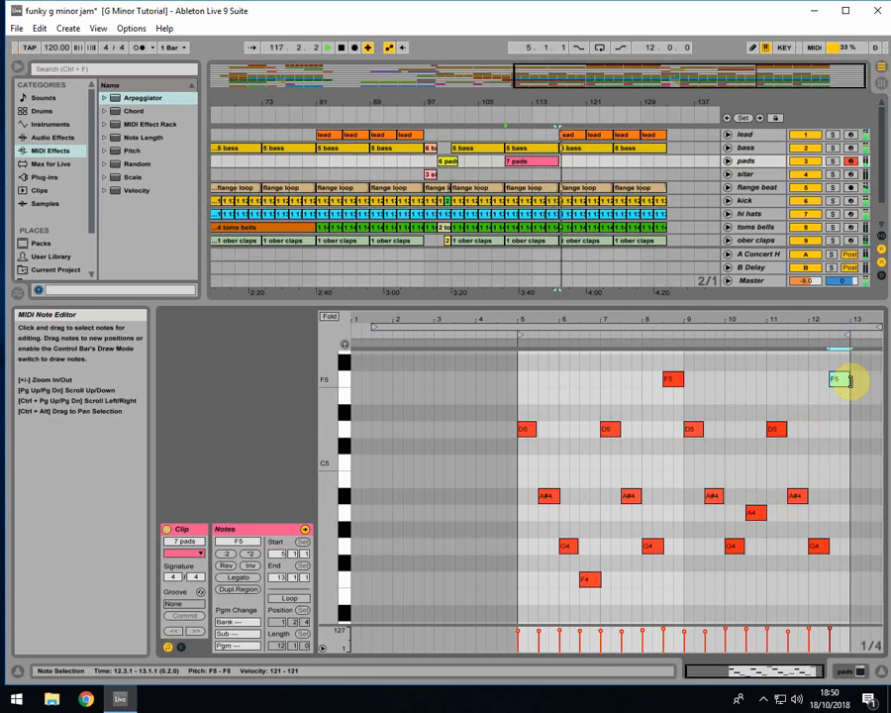
{"action": "left_click_drag", "start_coordinate": [719, 301], "coordinate": [711, 527]}
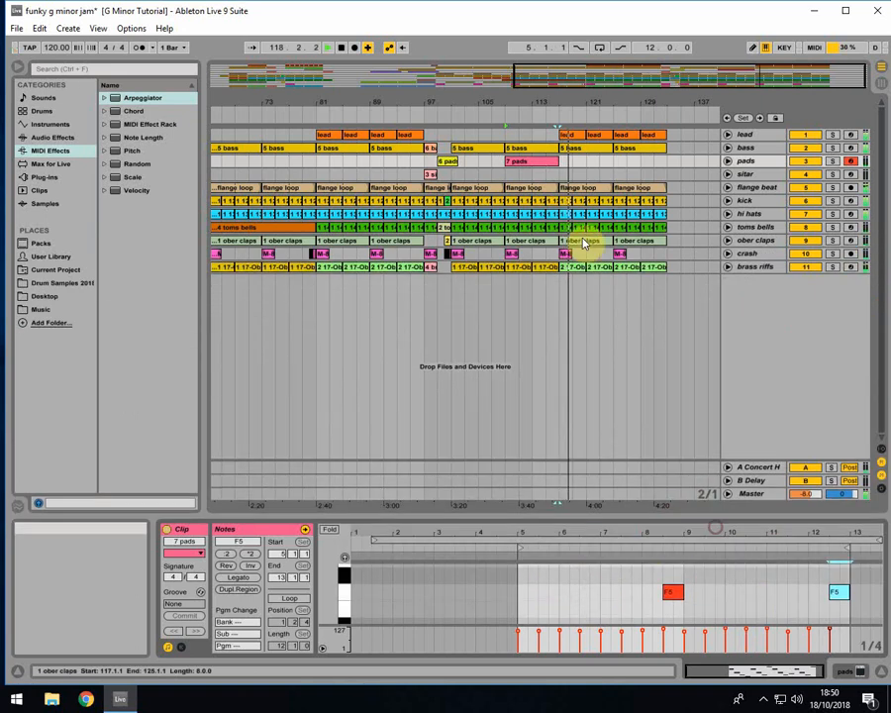
{"action": "left_click", "coordinate": [561, 176]}
{"action": "key", "text": "space"}
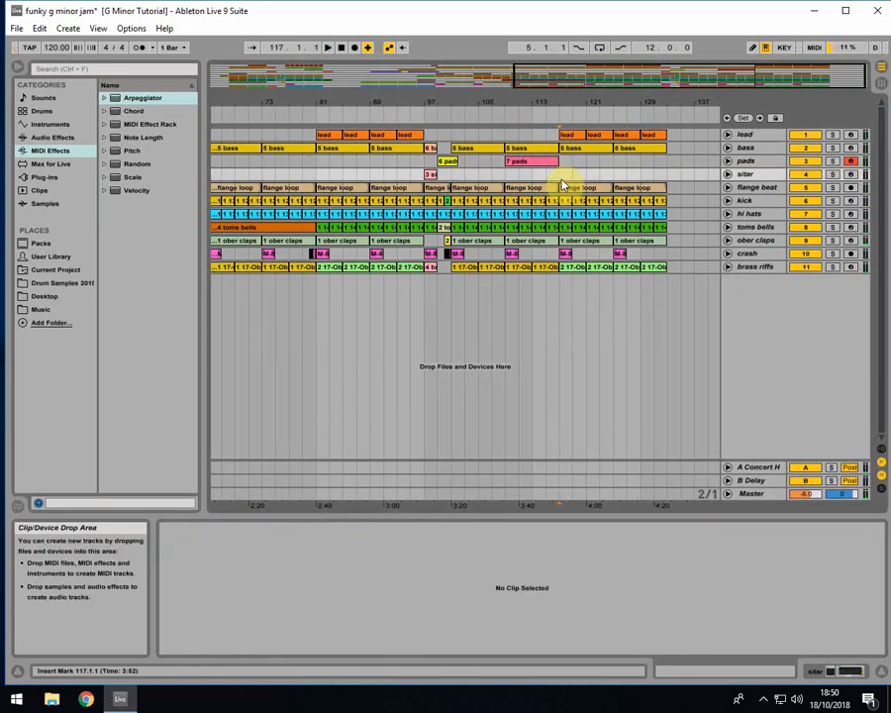
Step: Copy the break section at bars 97 to 102, on all tracks except lead and pads, to bar 133
{"action": "left_click", "coordinate": [496, 164]}
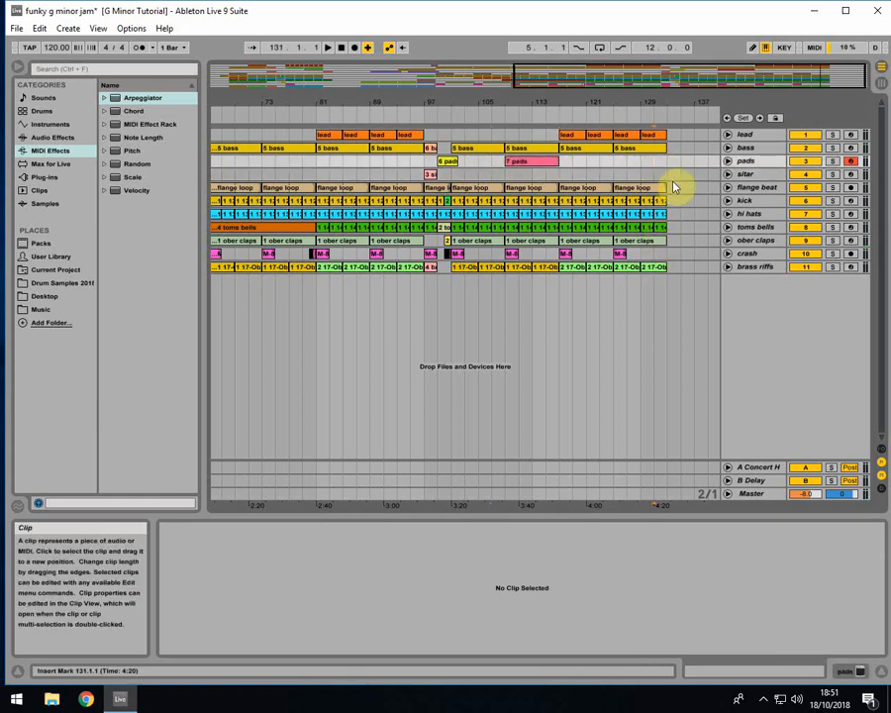
{"action": "left_click_drag", "start_coordinate": [423, 290], "coordinate": [461, 148]}
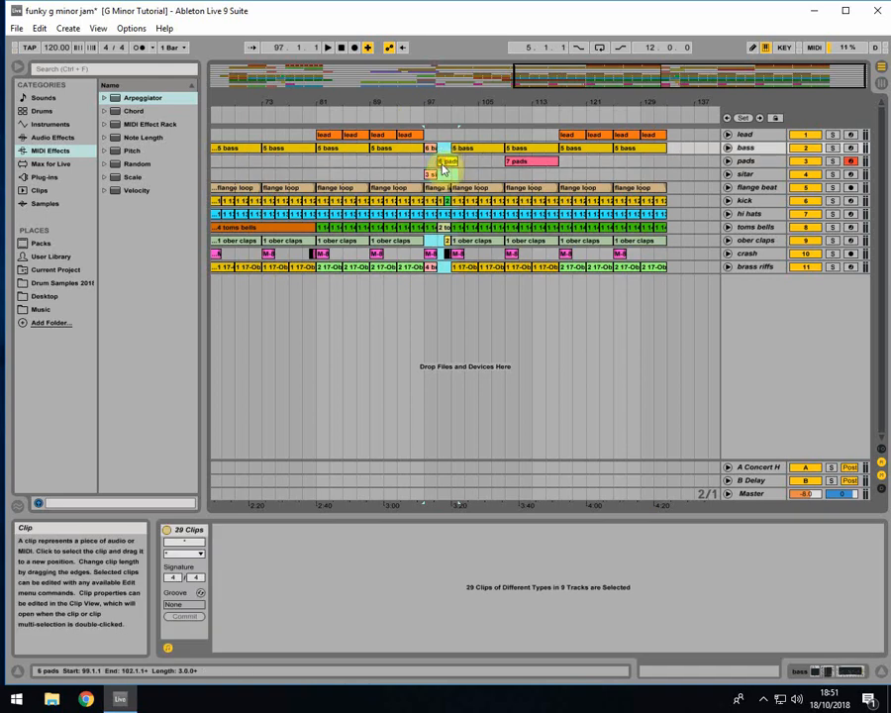
{"action": "left_click_drag", "start_coordinate": [432, 150], "coordinate": [670, 146]}
Step: Delete the surplus one-bar clips at bar 137 on all tracks from bass to brass riffs
{"action": "left_click", "coordinate": [697, 148]}
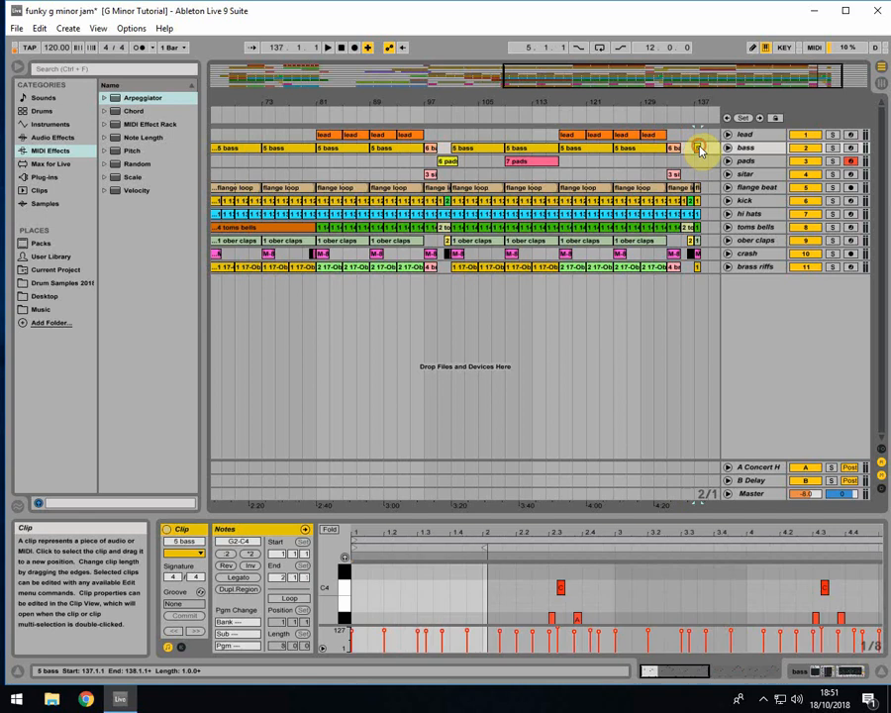
{"action": "key", "text": "Delete"}
{"action": "left_click", "coordinate": [696, 266]}
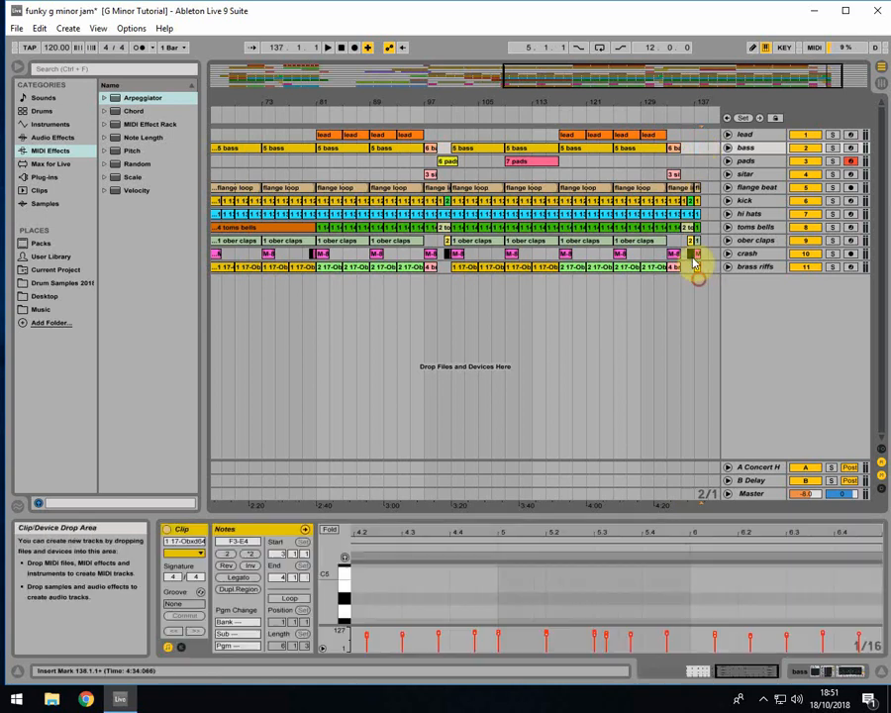
{"action": "left_click_drag", "start_coordinate": [697, 180], "coordinate": [697, 179]}
{"action": "key", "text": "Delete"}
Step: Play the arrangement from bar 133 to check the copied break
{"action": "left_click", "coordinate": [668, 287]}
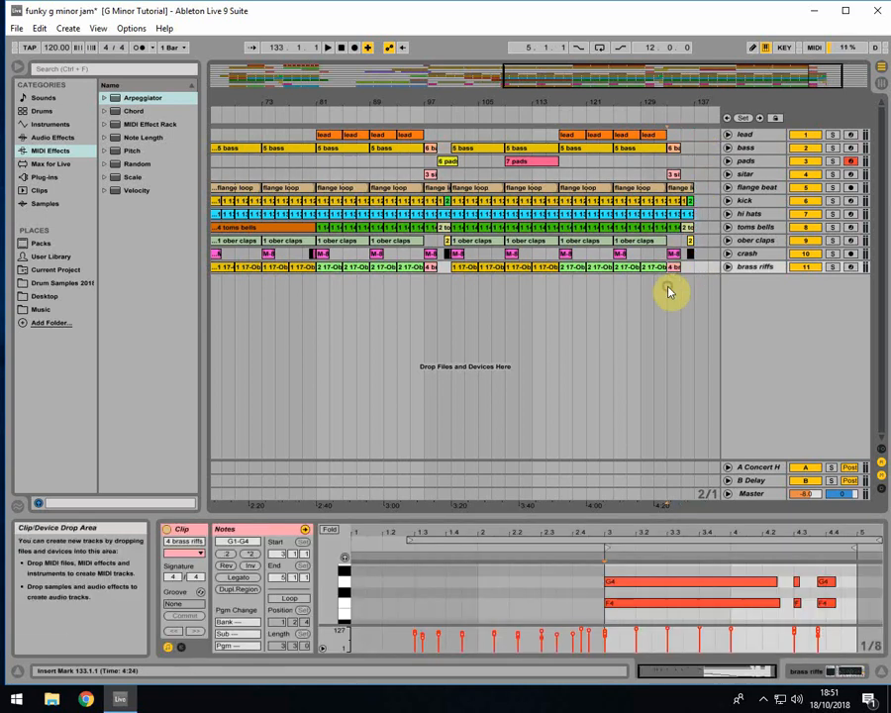
{"action": "key", "text": "space"}
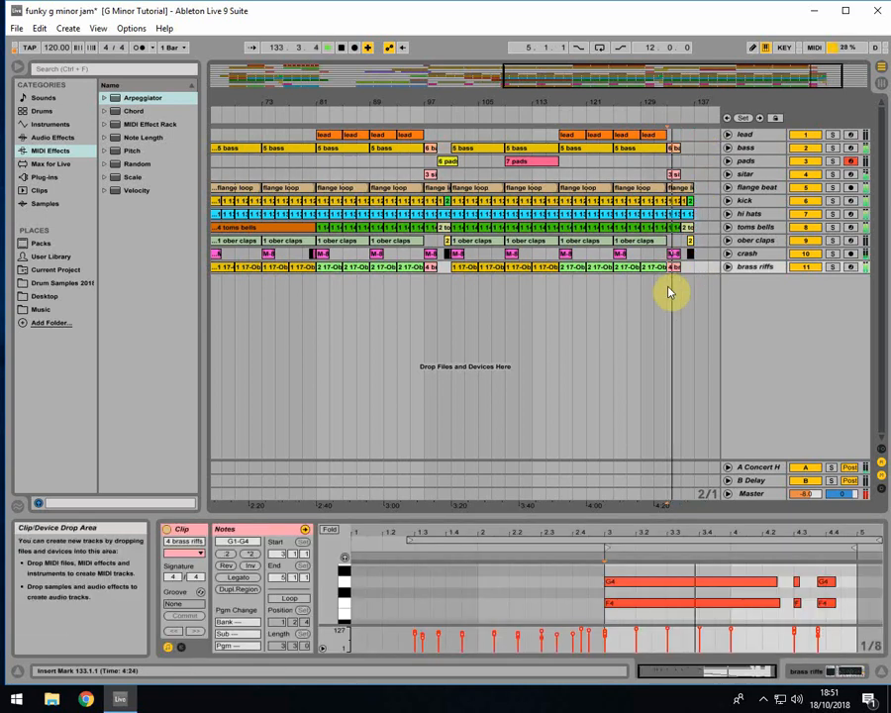
{"action": "left_click", "coordinate": [671, 269]}
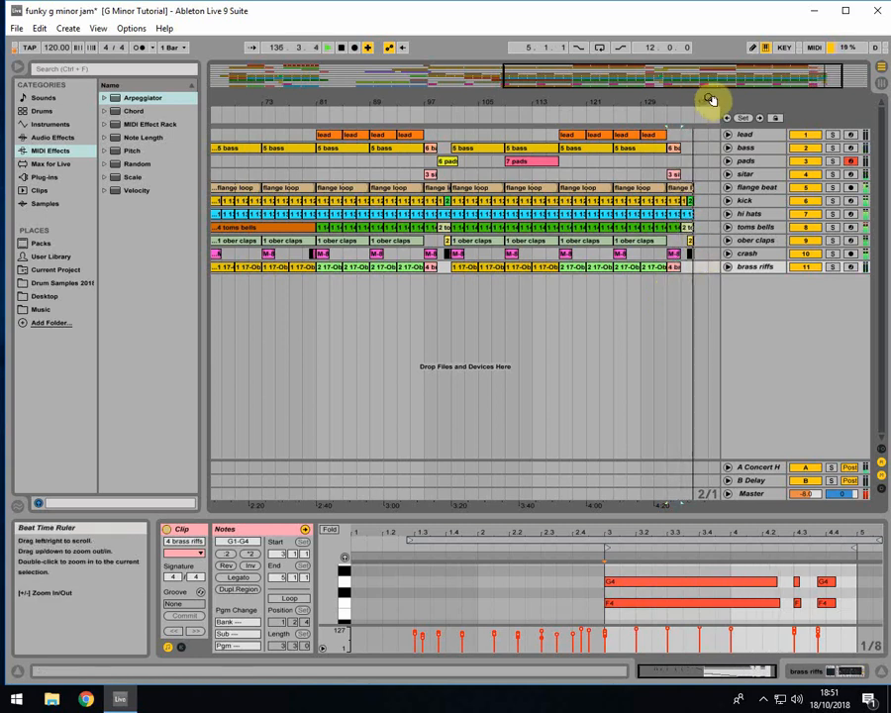
Step: Play the earlier section from bar 17 to audition it
{"action": "left_click_drag", "start_coordinate": [253, 100], "coordinate": [459, 71]}
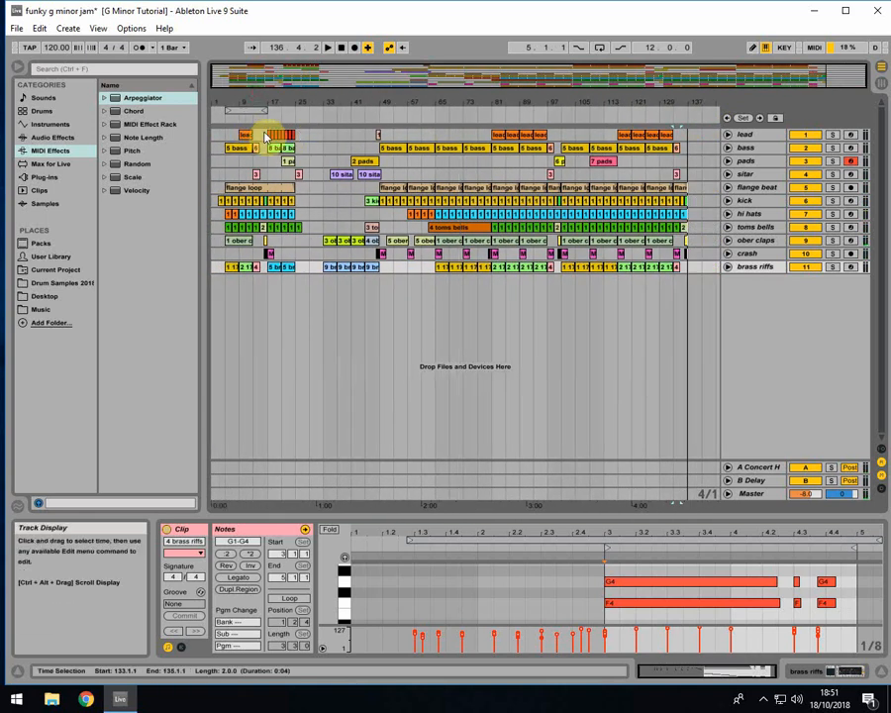
{"action": "left_click", "coordinate": [265, 137]}
{"action": "key", "text": "space"}
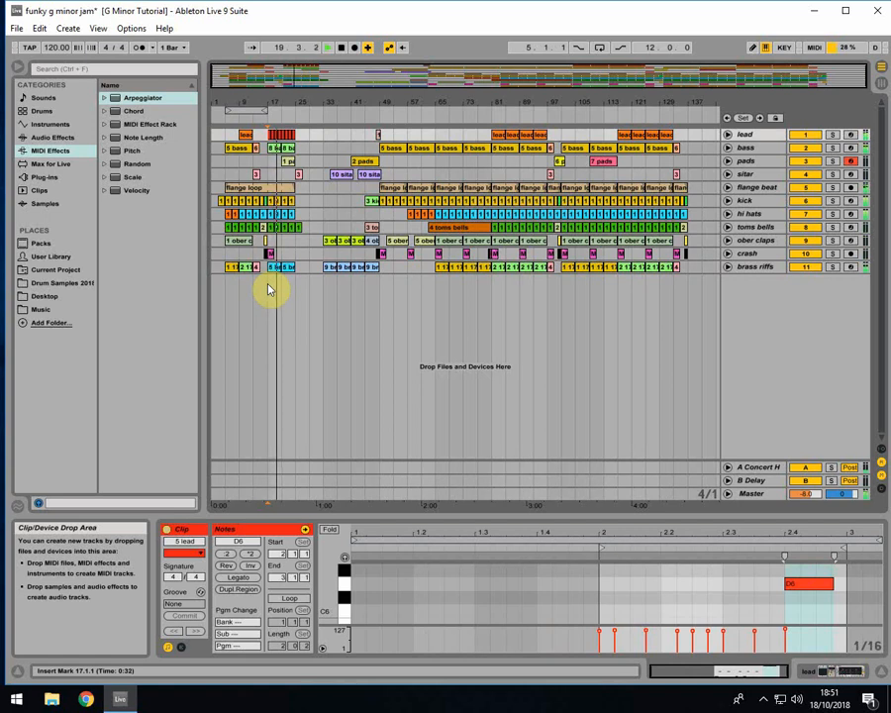
{"action": "key", "text": "space"}
Step: Copy bars 17 to 25 across all tracks and paste the section at bar 137
{"action": "left_click_drag", "start_coordinate": [267, 285], "coordinate": [296, 126]}
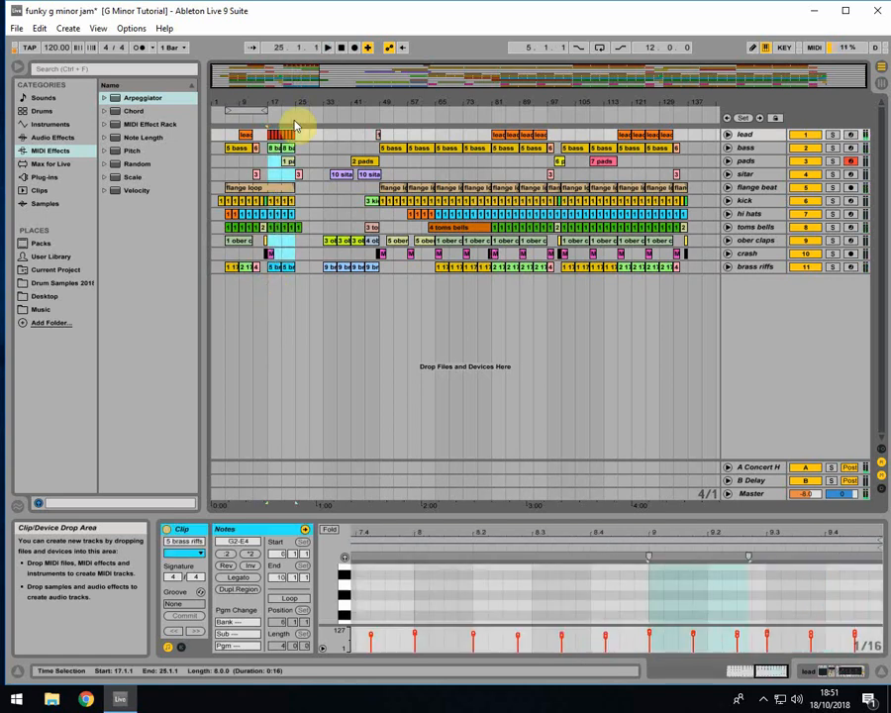
{"action": "right_click", "coordinate": [286, 135]}
{"action": "left_click", "coordinate": [301, 151]}
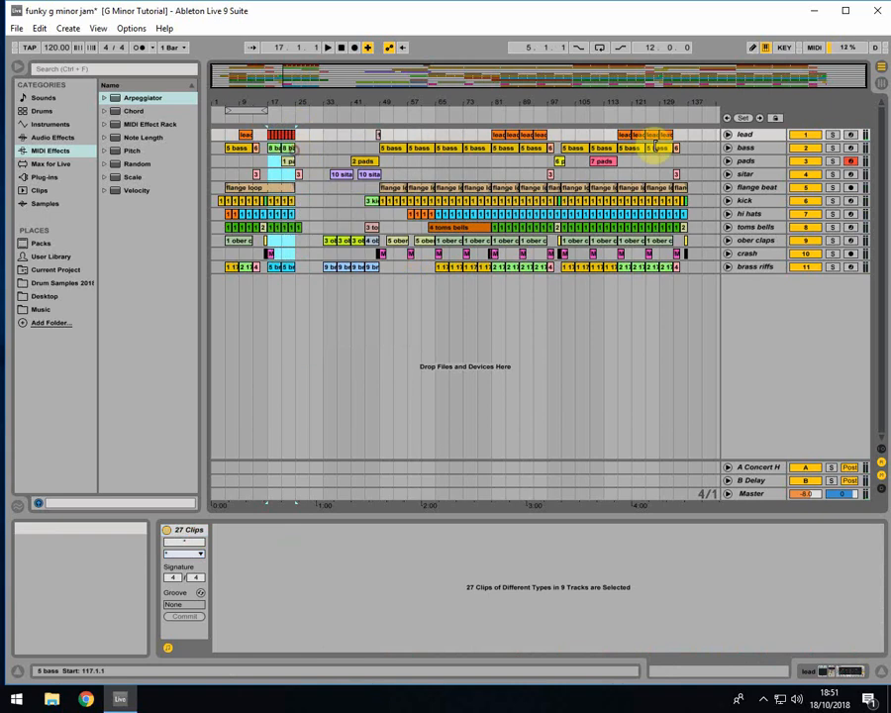
{"action": "left_click_drag", "start_coordinate": [699, 103], "coordinate": [640, 107]}
{"action": "left_click", "coordinate": [615, 134]}
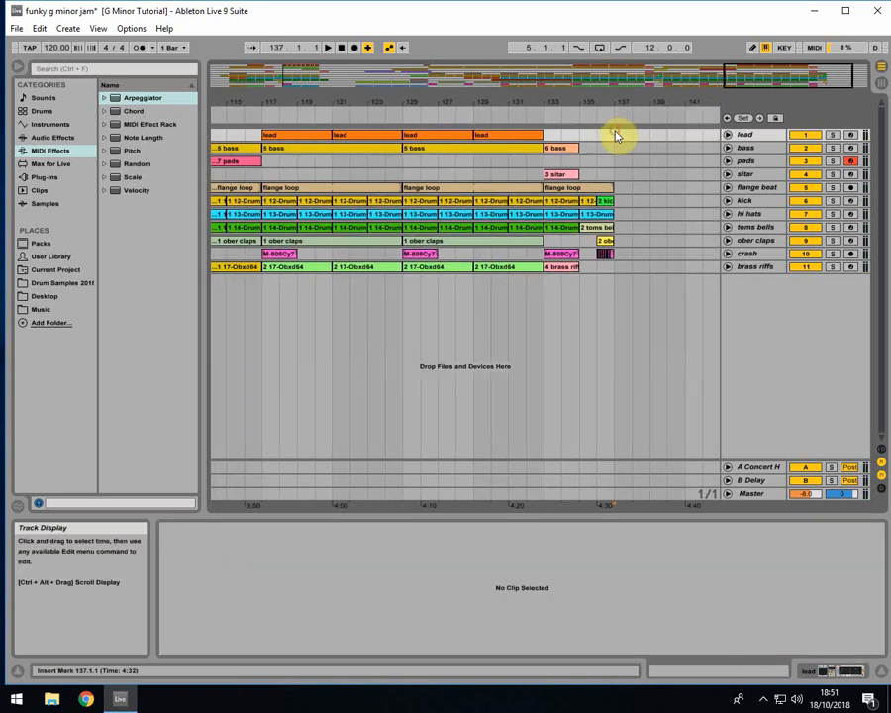
{"action": "key", "text": "ctrl+v"}
Step: Play the arrangement from bar 131 to check the transition into the section pasted at bar 137
{"action": "left_click_drag", "start_coordinate": [590, 101], "coordinate": [583, 95]}
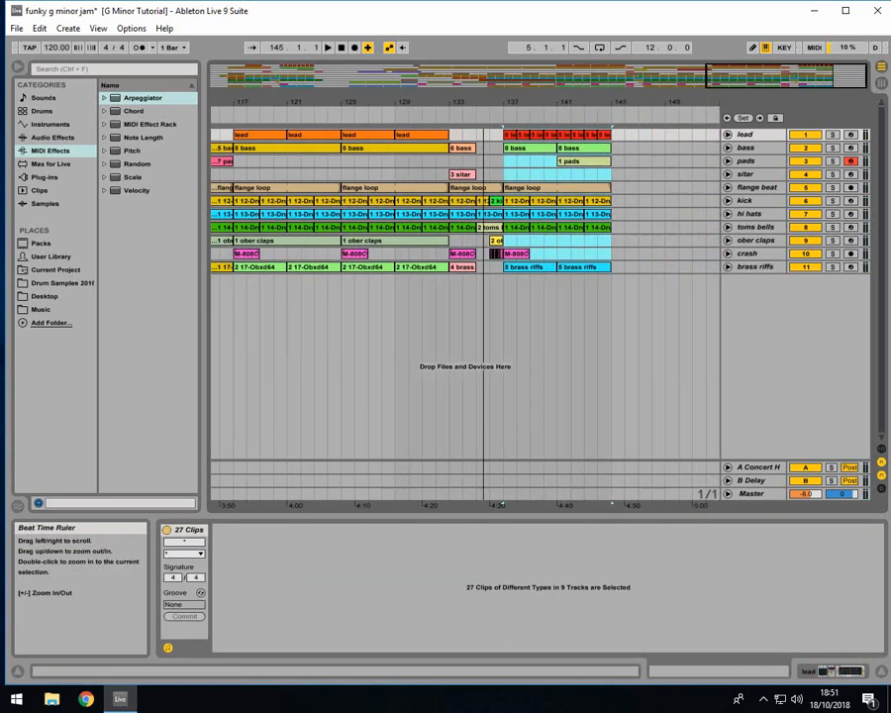
{"action": "left_click", "coordinate": [597, 161]}
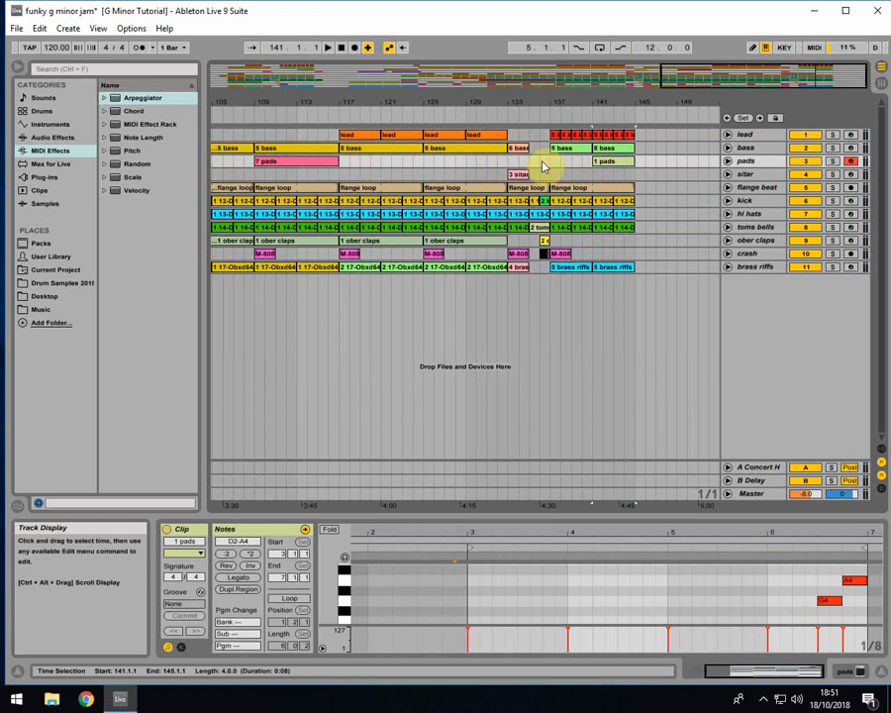
{"action": "left_click", "coordinate": [508, 166]}
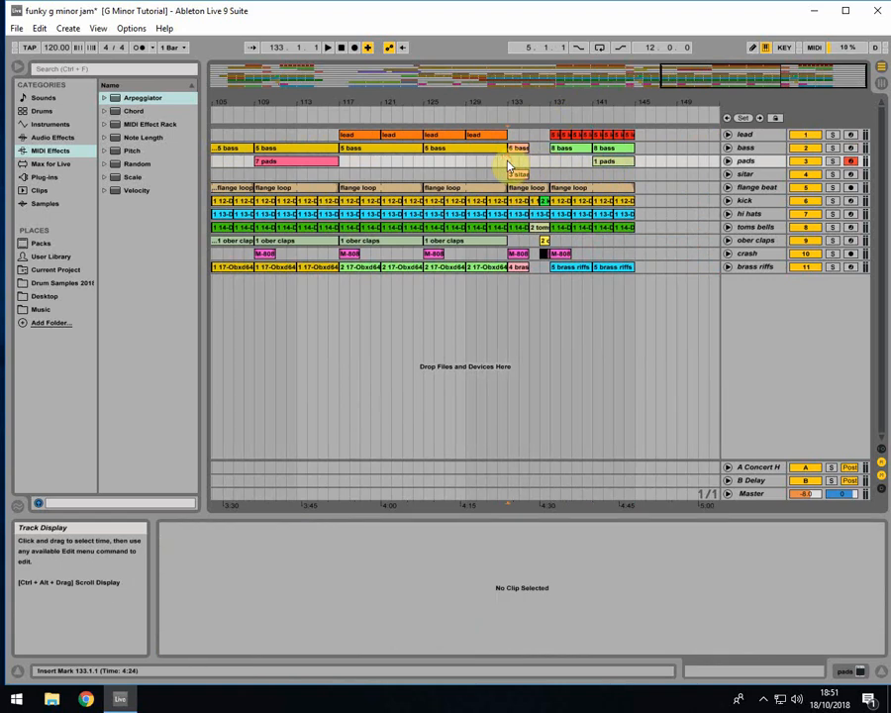
{"action": "left_click", "coordinate": [495, 265]}
{"action": "left_click", "coordinate": [486, 256]}
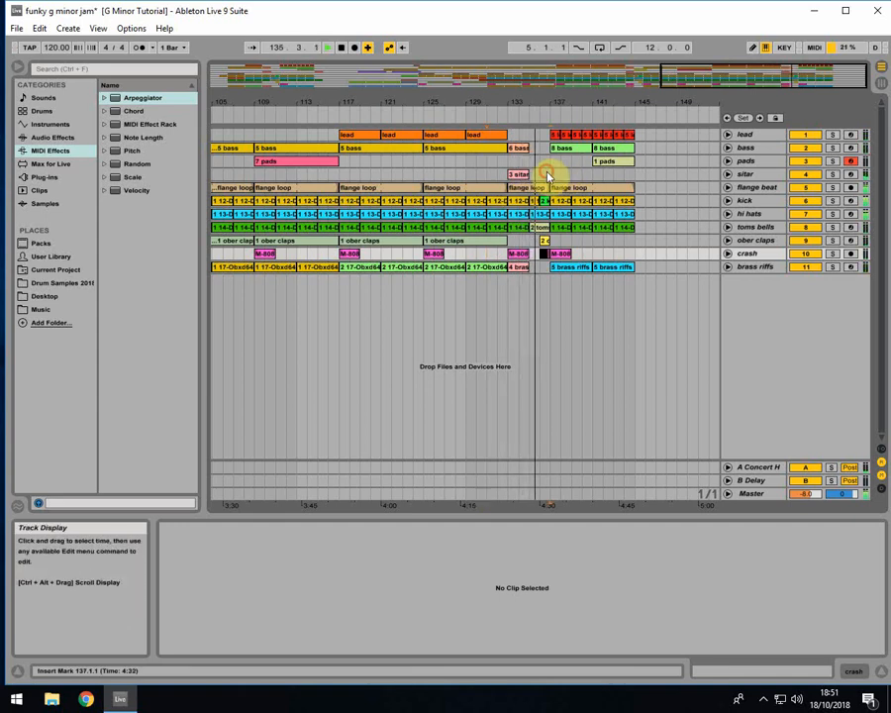
{"action": "left_click", "coordinate": [547, 175]}
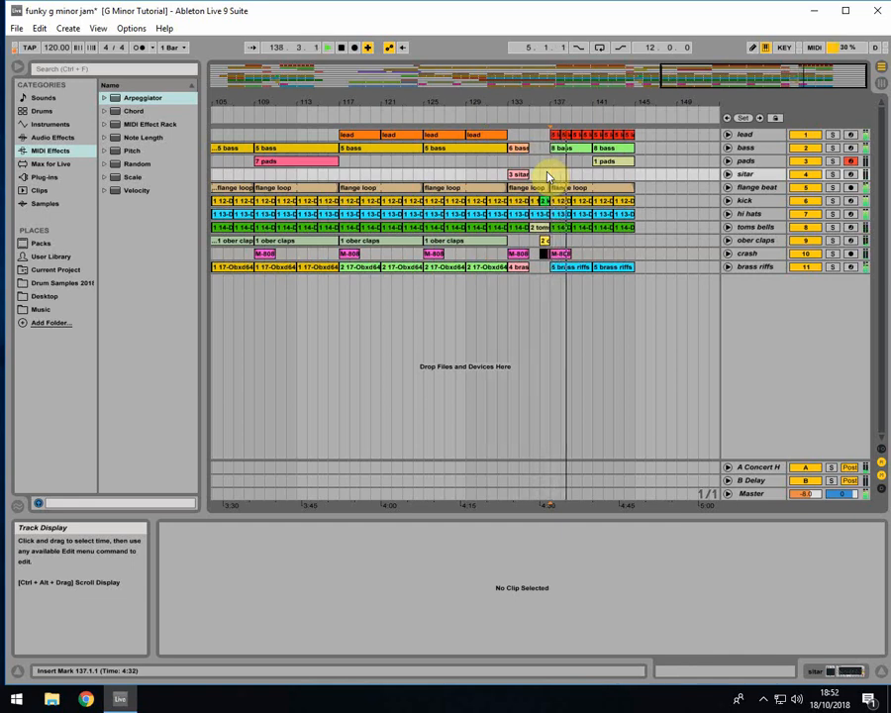
{"action": "left_click", "coordinate": [602, 164]}
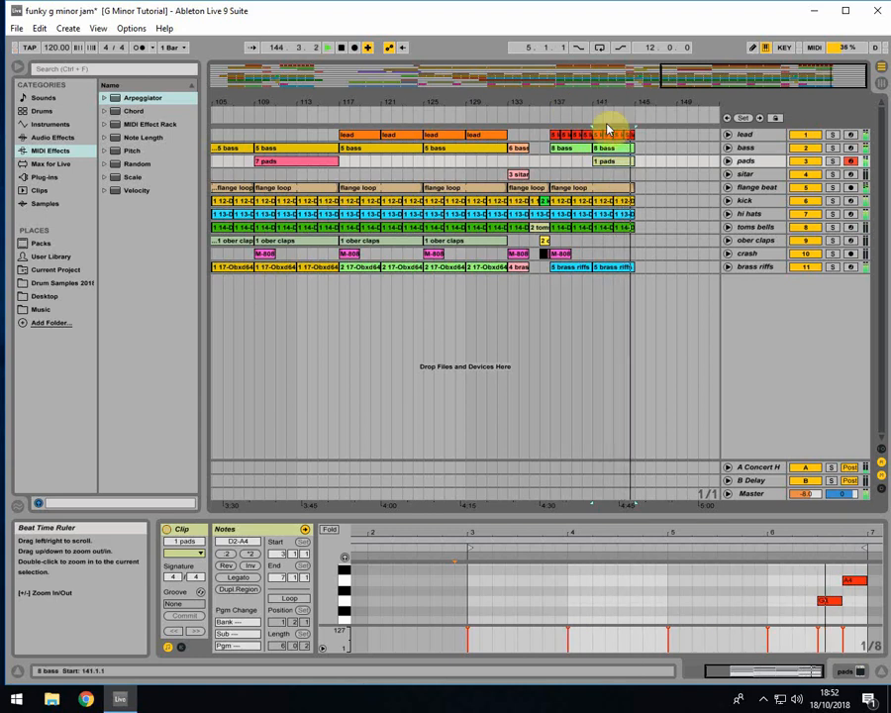
{"action": "left_click", "coordinate": [592, 175]}
{"action": "key", "text": "space"}
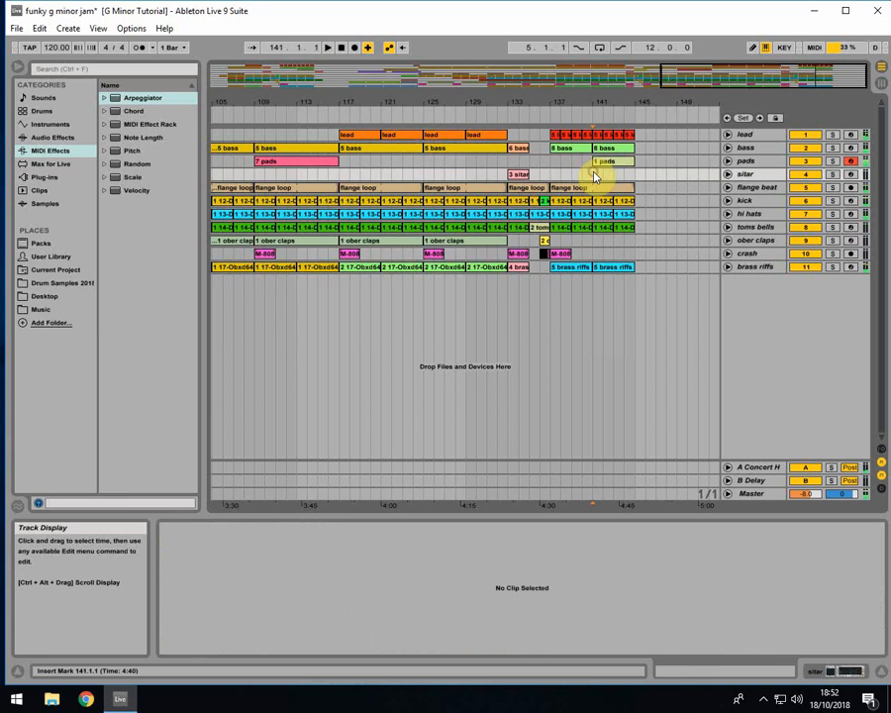
Step: Copy the two-bar sitar clip from bar 133 and a four-bar flange loop clip to bar 145
{"action": "left_click", "coordinate": [520, 176]}
{"action": "key", "text": "ctrl+c"}
{"action": "left_click", "coordinate": [649, 173]}
{"action": "key", "text": "ctrl+v"}
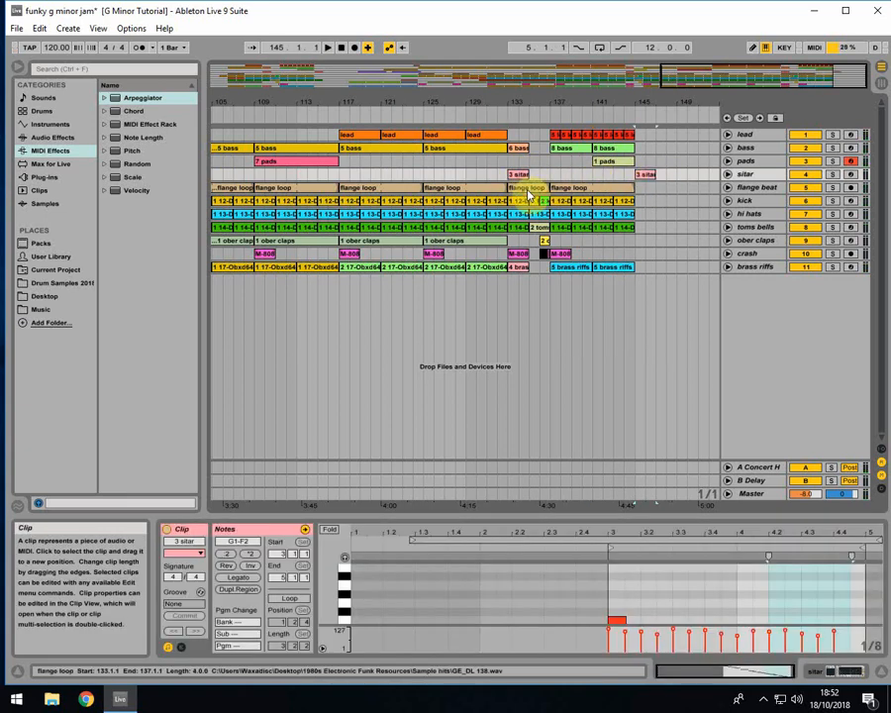
{"action": "left_click", "coordinate": [571, 188]}
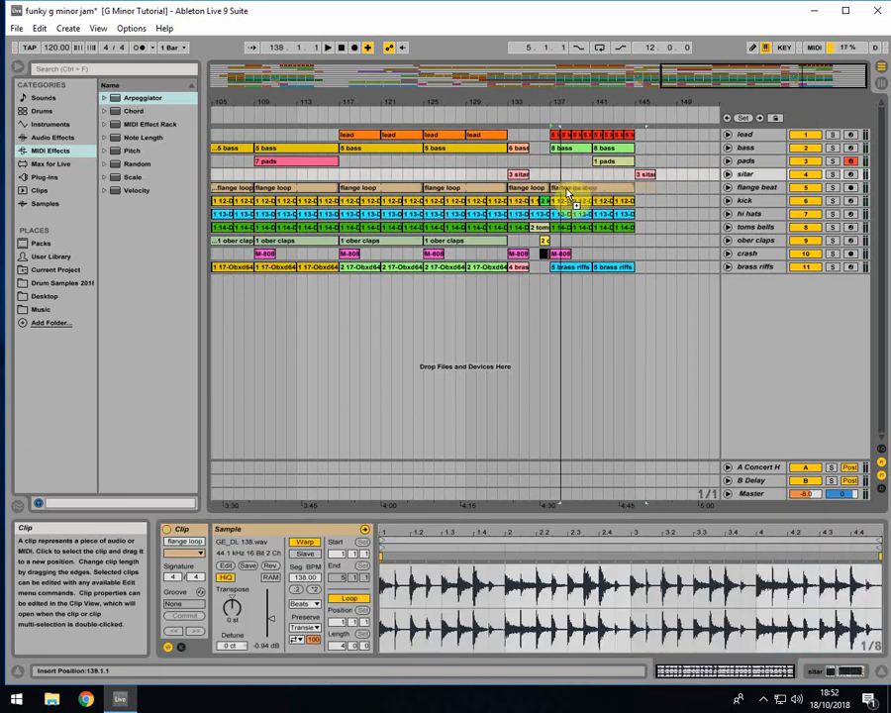
{"action": "key", "text": "ctrl+d"}
{"action": "left_click_drag", "start_coordinate": [653, 188], "coordinate": [652, 188]}
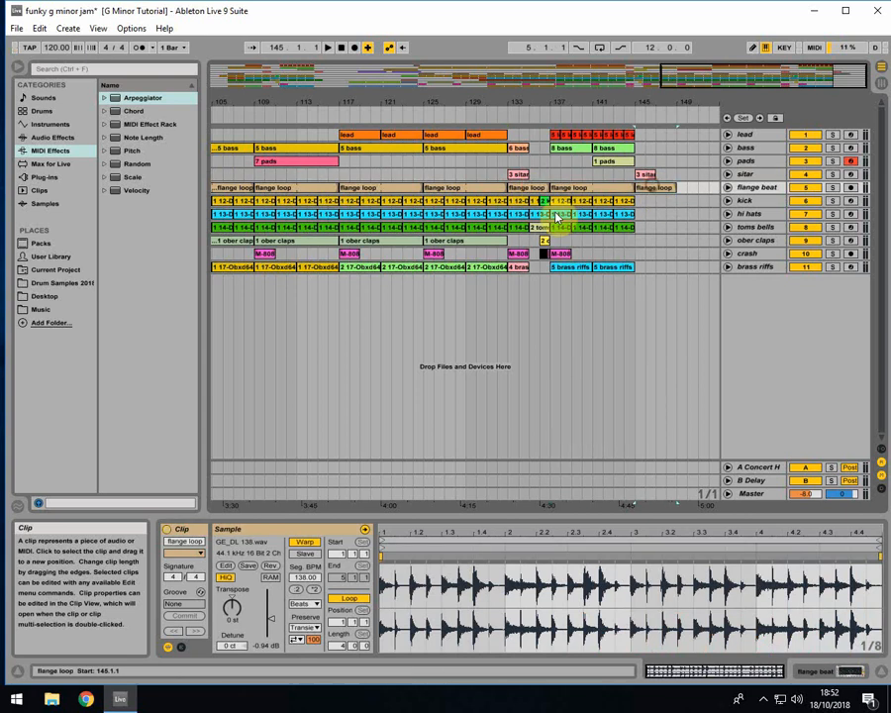
Step: Copy the two-bar kick, hi hats and toms bells clips from bar 133 to bar 145
{"action": "left_click", "coordinate": [509, 239]}
{"action": "left_click_drag", "start_coordinate": [514, 228], "coordinate": [645, 199]}
{"action": "left_click", "coordinate": [626, 246]}
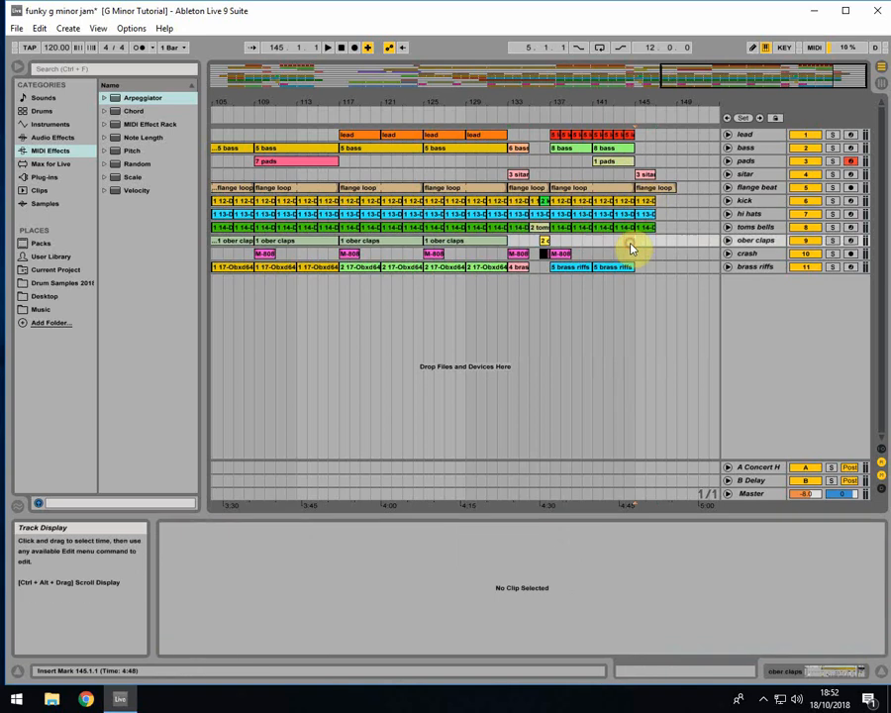
Step: Copy the one-bar crash roll from bar 136 to bar 148 on the crash track
{"action": "left_click", "coordinate": [544, 254]}
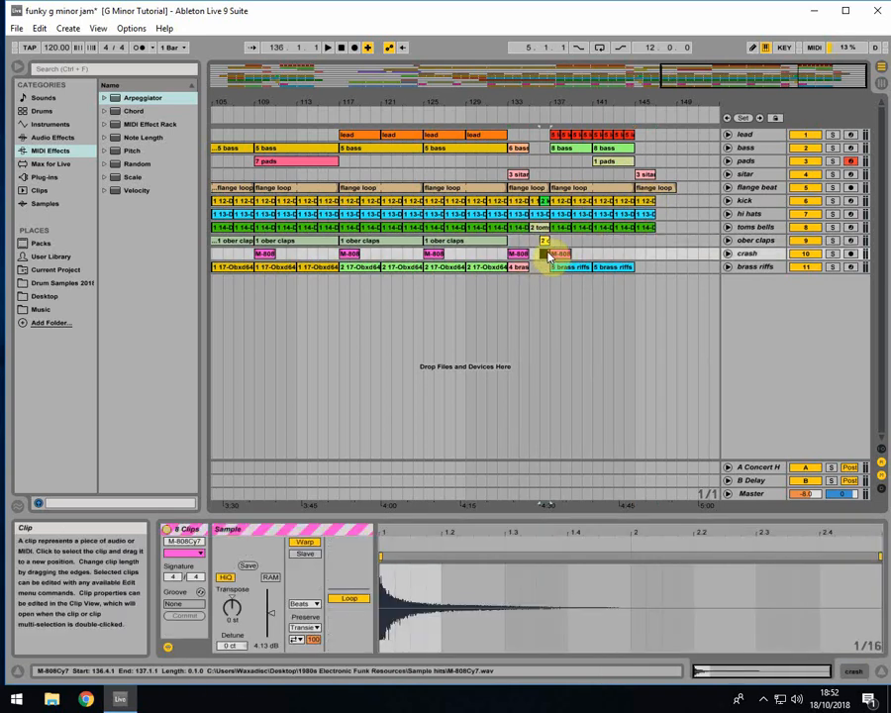
{"action": "left_click", "coordinate": [672, 253]}
{"action": "key", "text": "ctrl+v"}
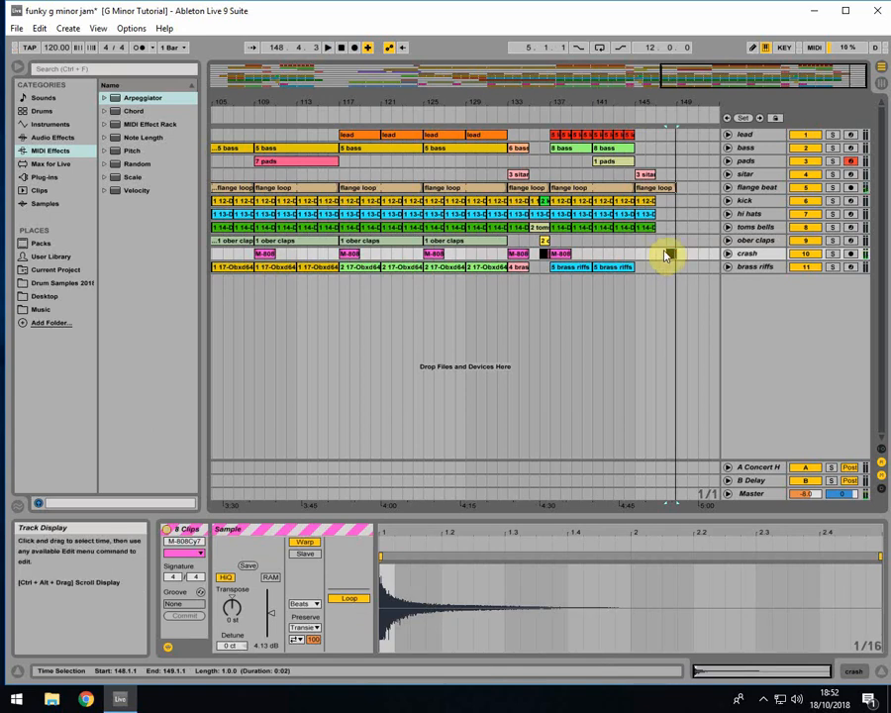
{"action": "left_click", "coordinate": [664, 255]}
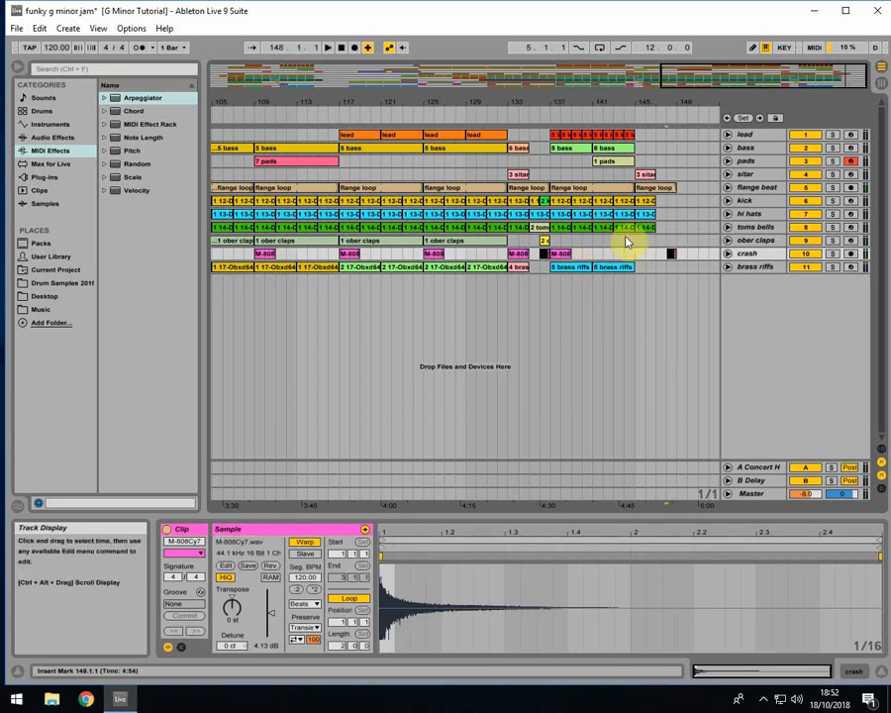
Step: Play from bar 144 and place copies of the two-bar kick, hi hats and toms bells clips at bar 147
{"action": "left_click", "coordinate": [627, 240]}
{"action": "key", "text": "space"}
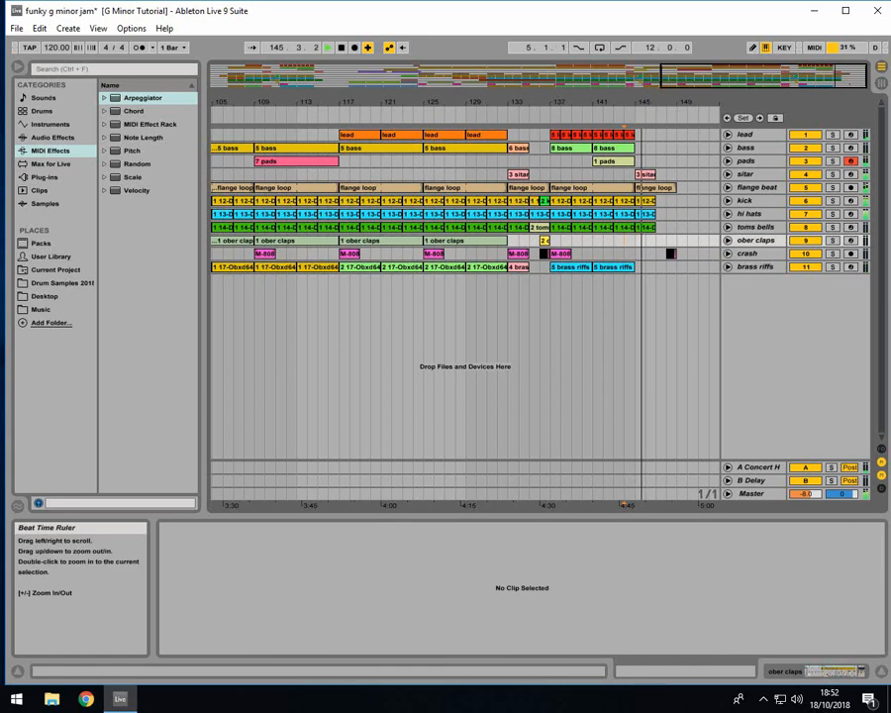
{"action": "left_click_drag", "start_coordinate": [631, 103], "coordinate": [617, 130]}
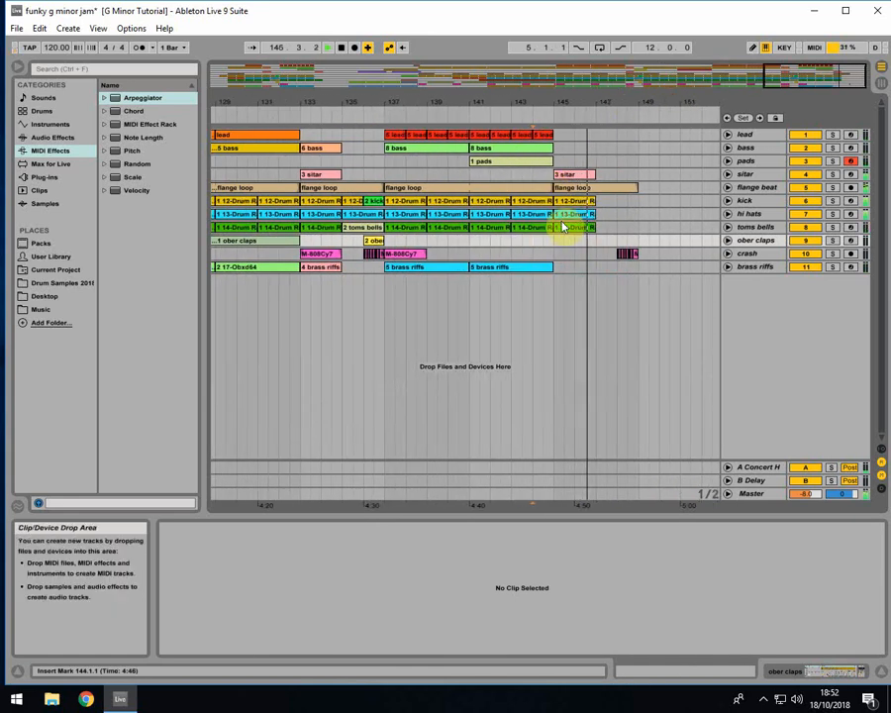
{"action": "key", "text": "space"}
{"action": "left_click_drag", "start_coordinate": [597, 228], "coordinate": [610, 205]}
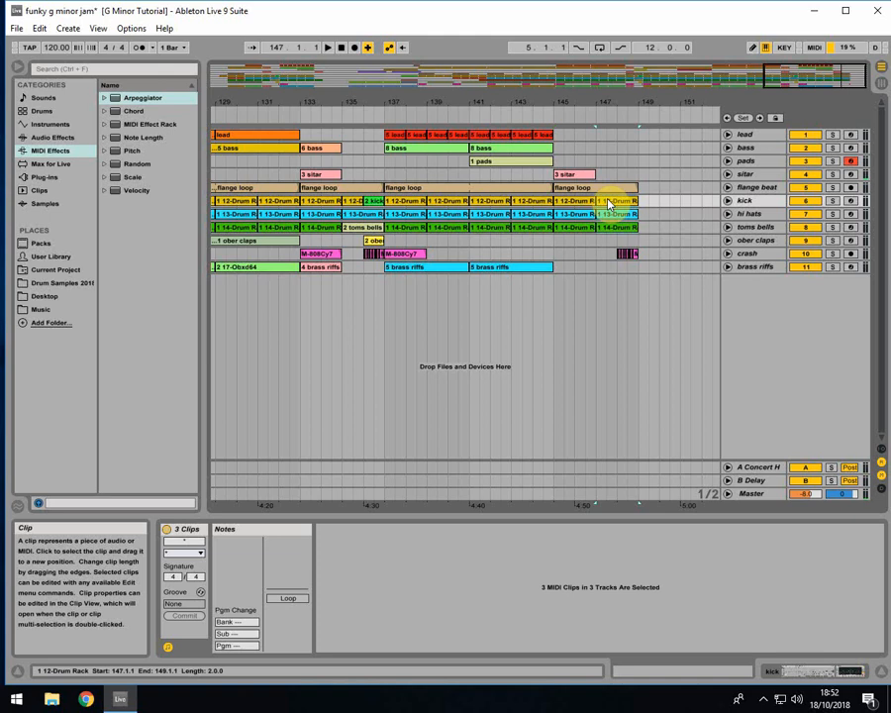
Step: Select the crash roll in bar 148 and unfold the crash track to show its waveforms
{"action": "left_click", "coordinate": [618, 255]}
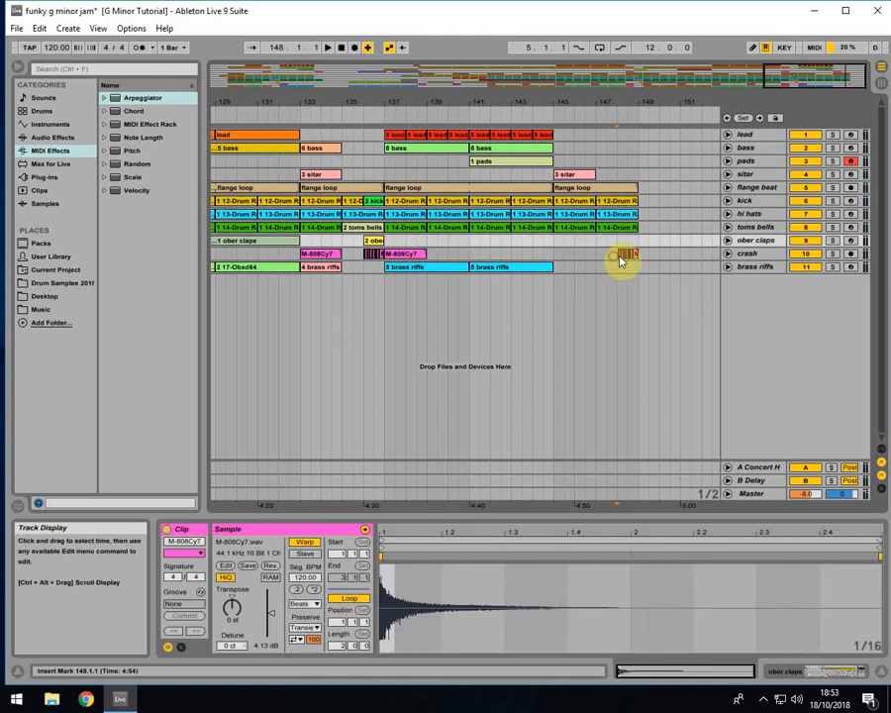
{"action": "left_click", "coordinate": [639, 256], "text": "shift"}
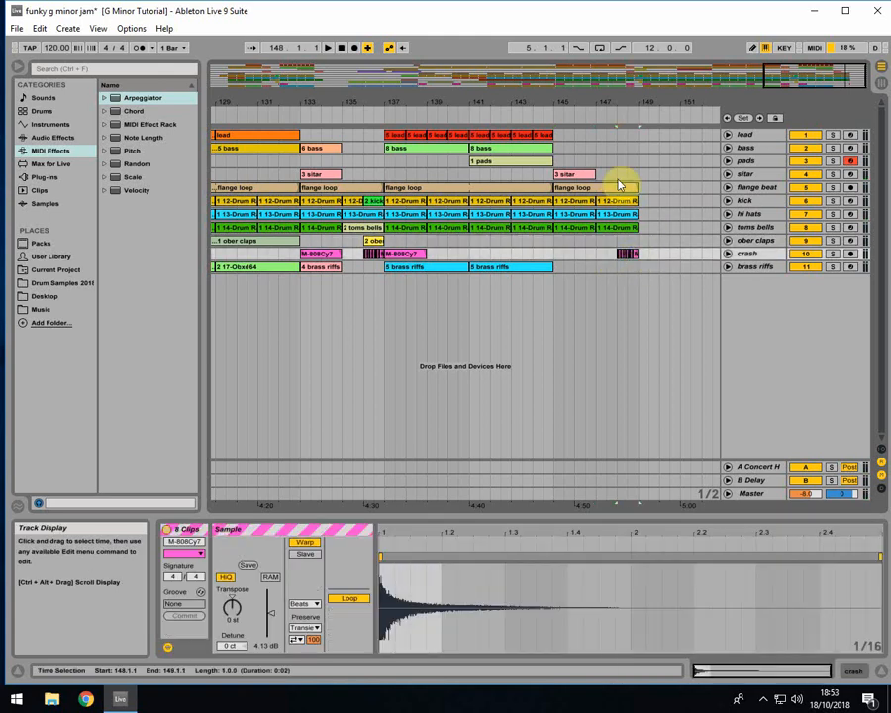
{"action": "left_click_drag", "start_coordinate": [643, 100], "coordinate": [561, 229]}
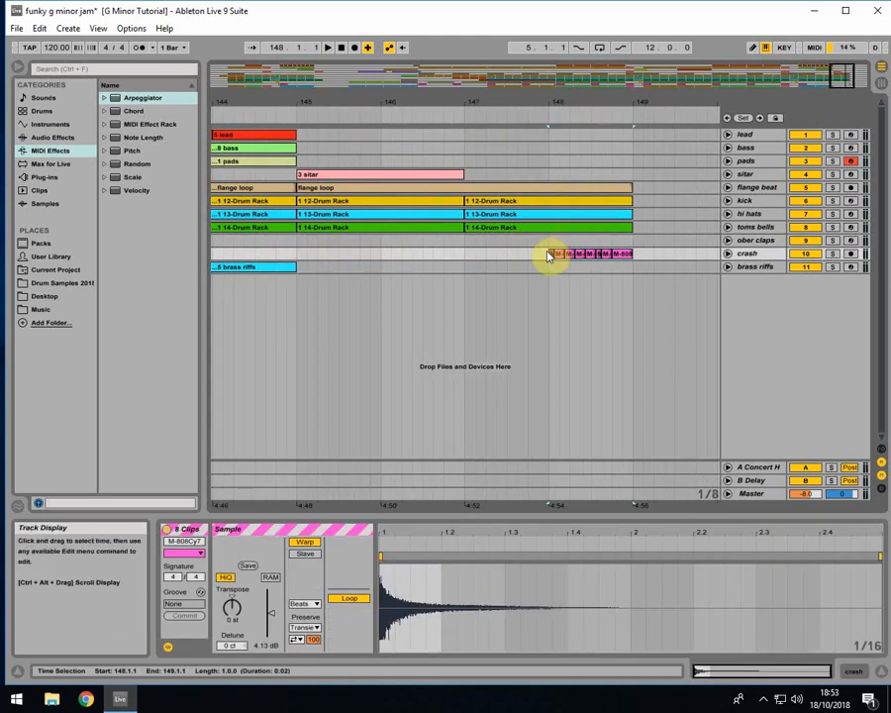
{"action": "left_click", "coordinate": [554, 254]}
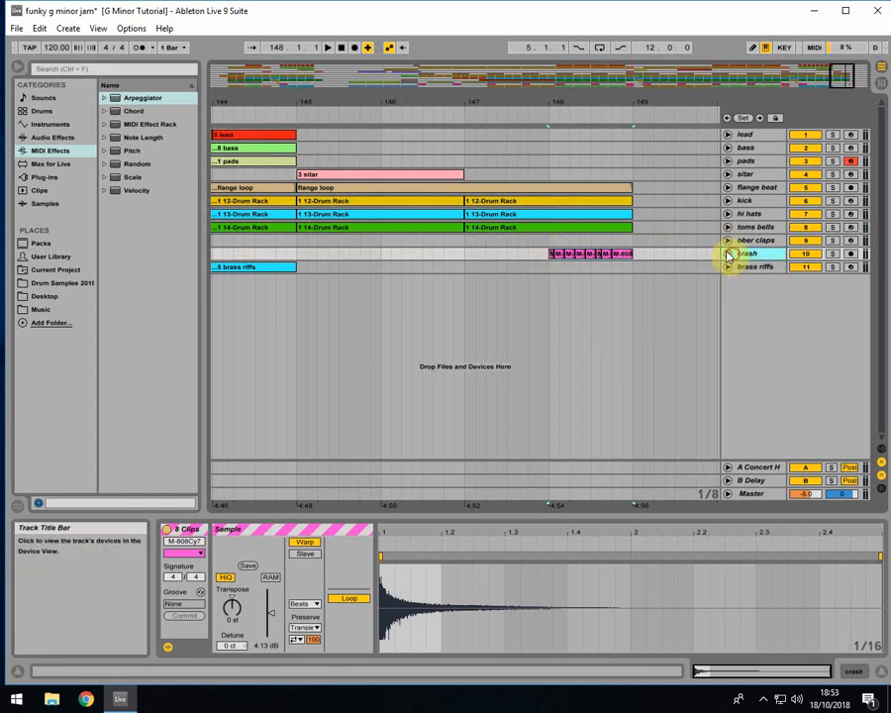
{"action": "left_click", "coordinate": [728, 254]}
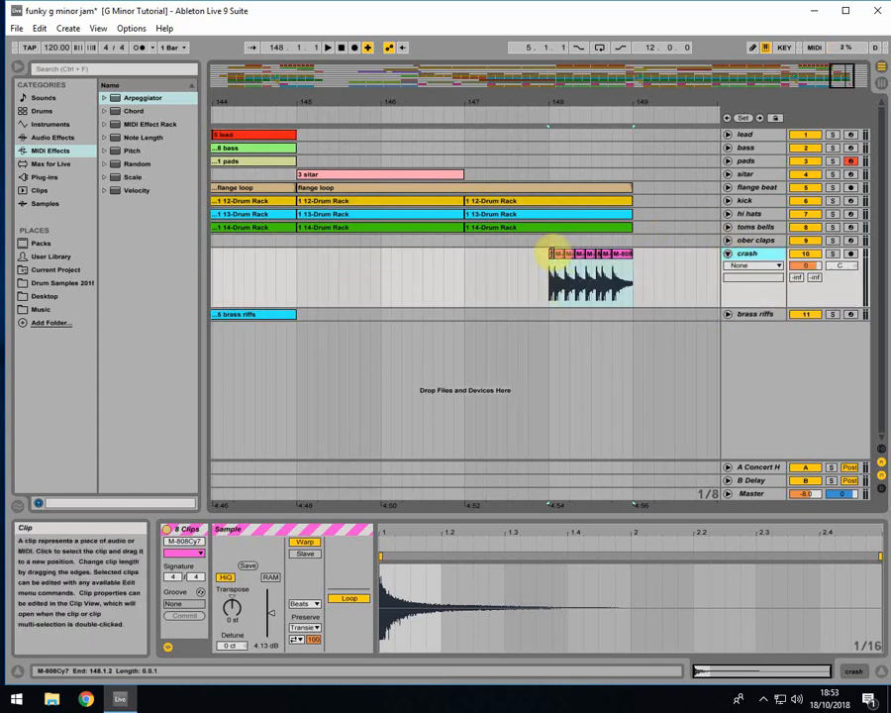
Step: Extend the first crash hit of bar 148 to 148.2.2 and delete the remaining hits of the roll
{"action": "left_click_drag", "start_coordinate": [552, 254], "coordinate": [569, 247]}
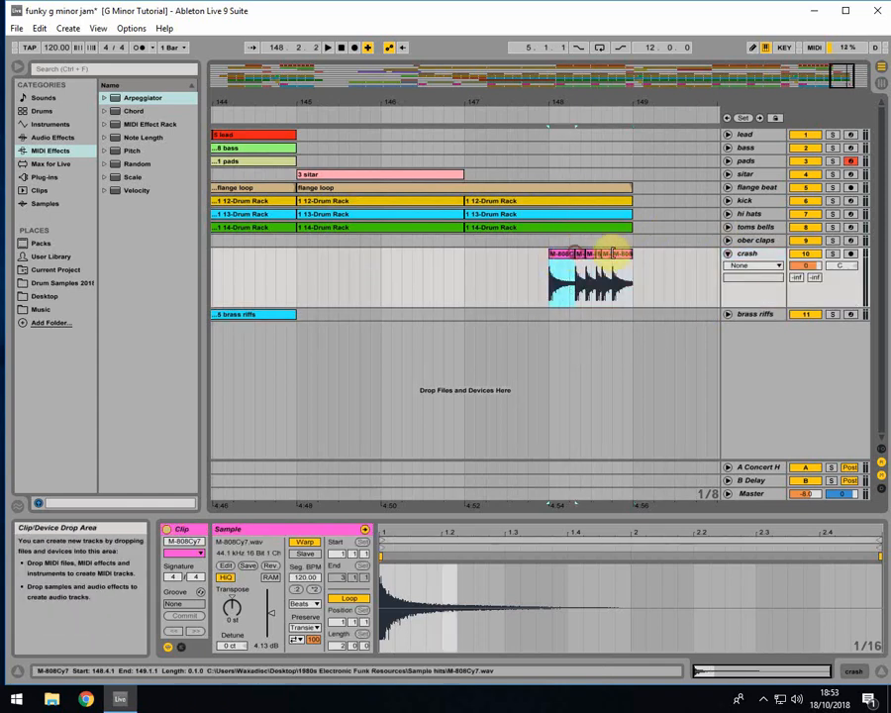
{"action": "left_click_drag", "start_coordinate": [641, 254], "coordinate": [581, 262]}
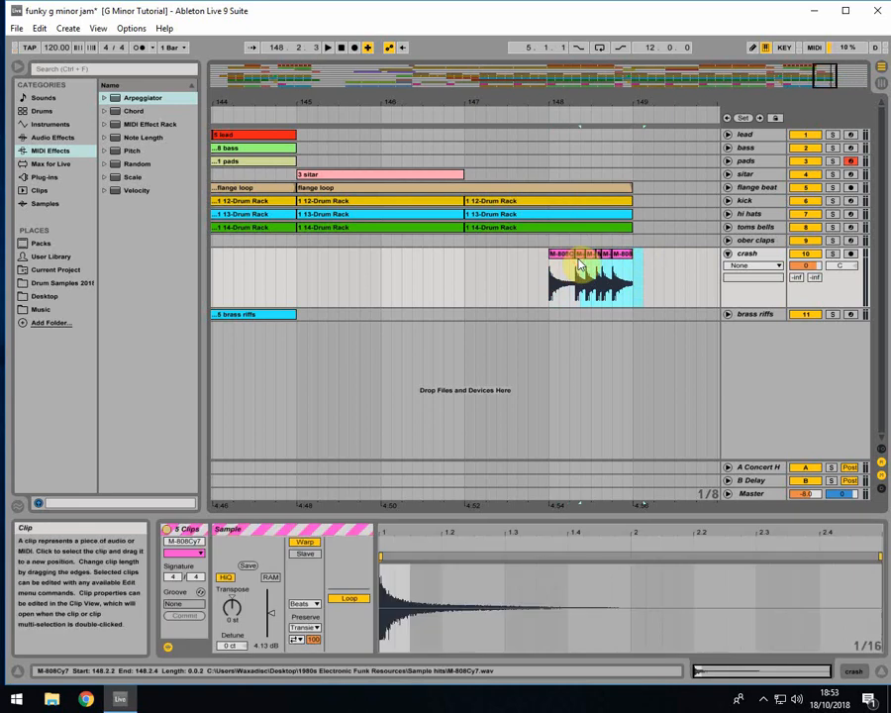
{"action": "key", "text": "Delete"}
{"action": "left_click", "coordinate": [579, 256]}
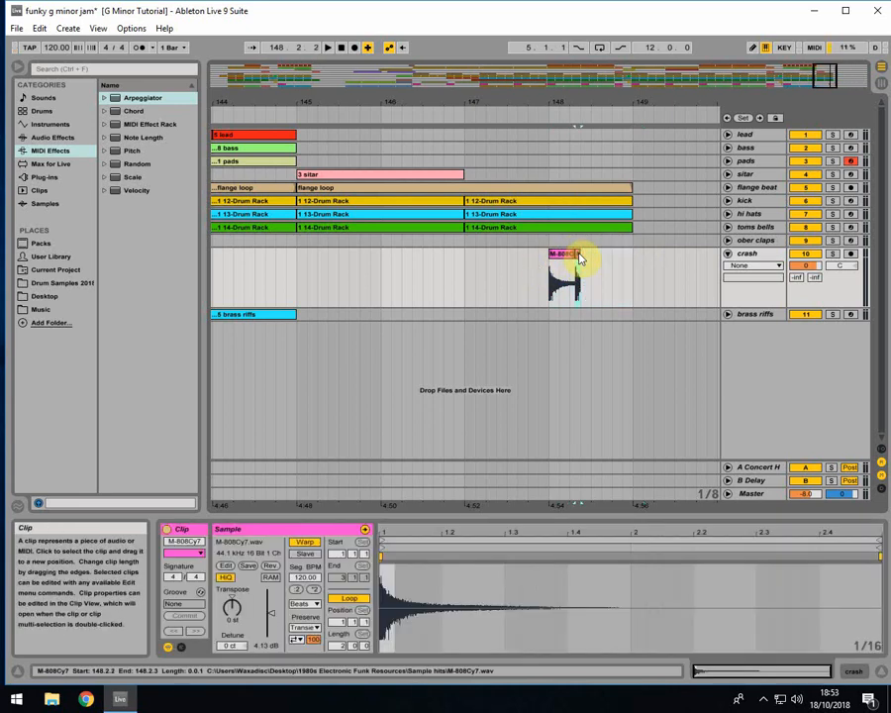
{"action": "key", "text": "Delete"}
Step: Copy the crash hit at 148.1.1 four times at three-sixteenth spacing, up to 148.4.1, auditioning from bar 148
{"action": "left_click", "coordinate": [546, 261]}
{"action": "key", "text": "space"}
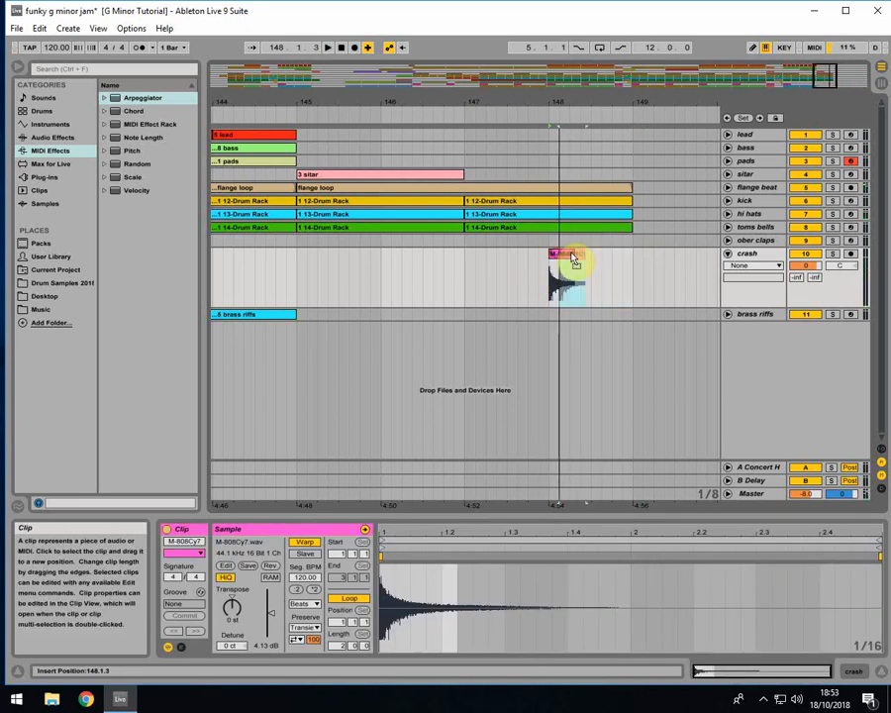
{"action": "key", "text": "ctrl+d"}
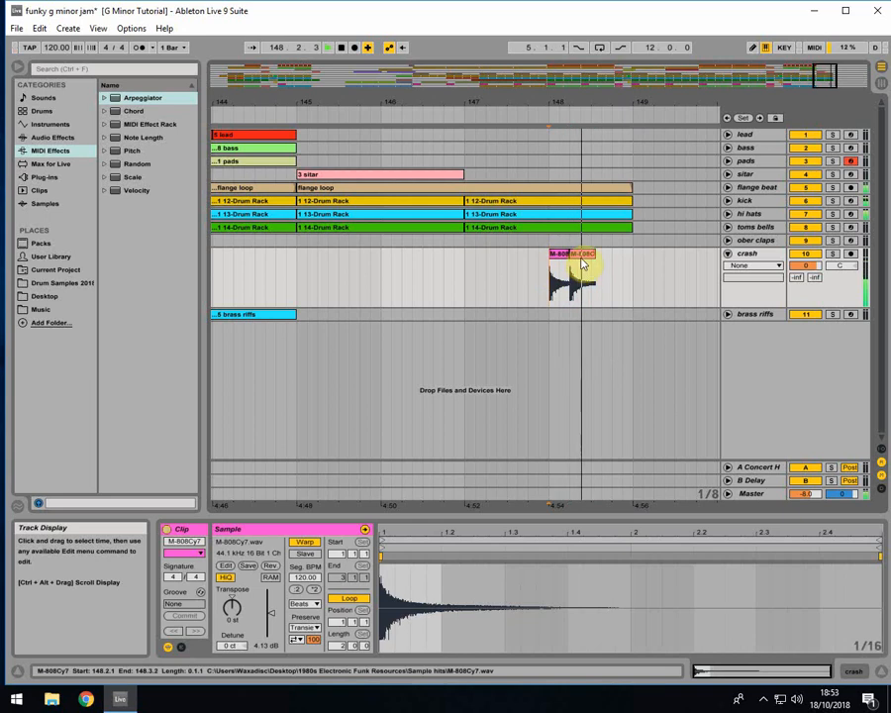
{"action": "left_click_drag", "start_coordinate": [540, 94], "coordinate": [630, 264]}
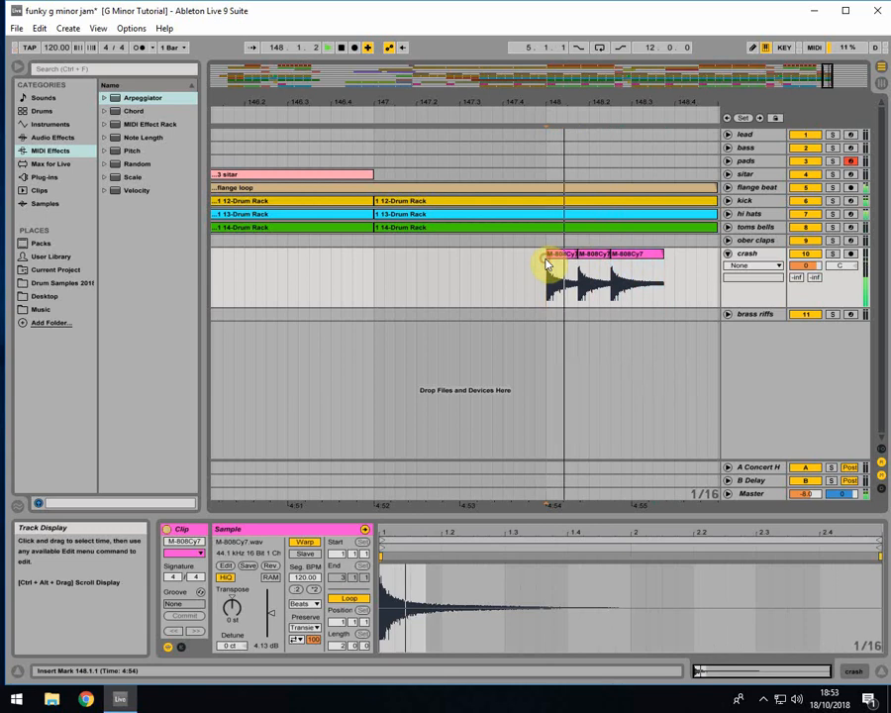
{"action": "key", "text": "ctrl+d"}
{"action": "key", "text": "ctrl+d"}
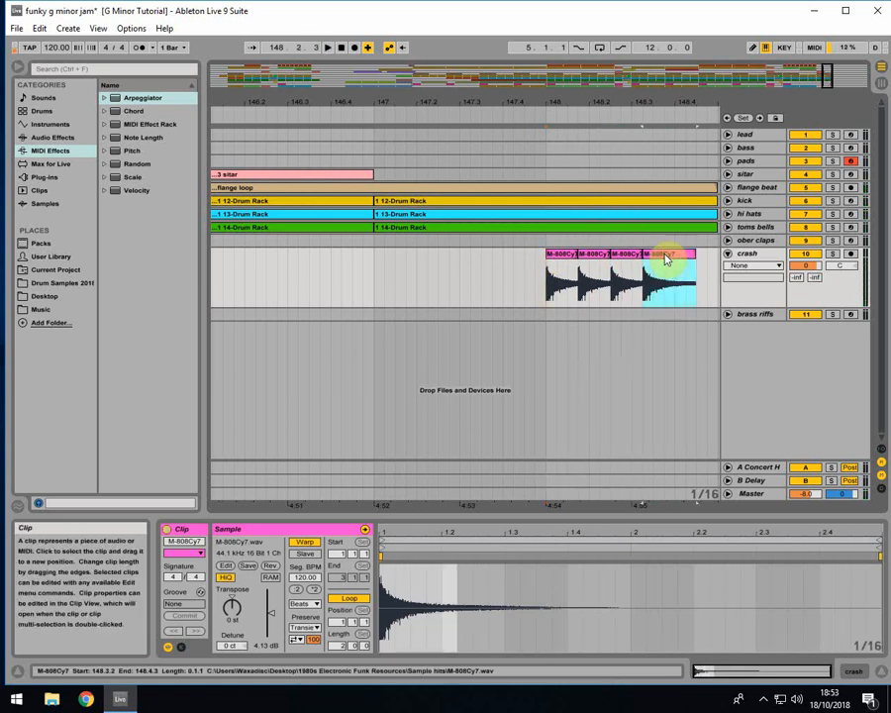
Step: Play the crash pattern, and move its fourth hit to 148.3.1 and its fifth to 148.3.4
{"action": "left_click", "coordinate": [548, 277]}
{"action": "key", "text": "space"}
{"action": "key", "text": "space"}
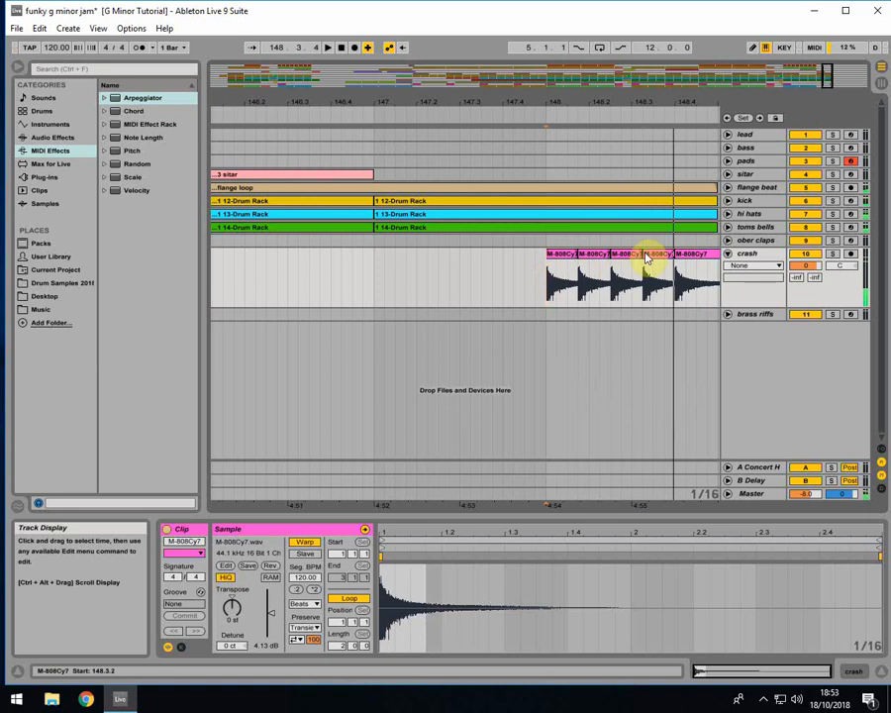
{"action": "left_click", "coordinate": [648, 258]}
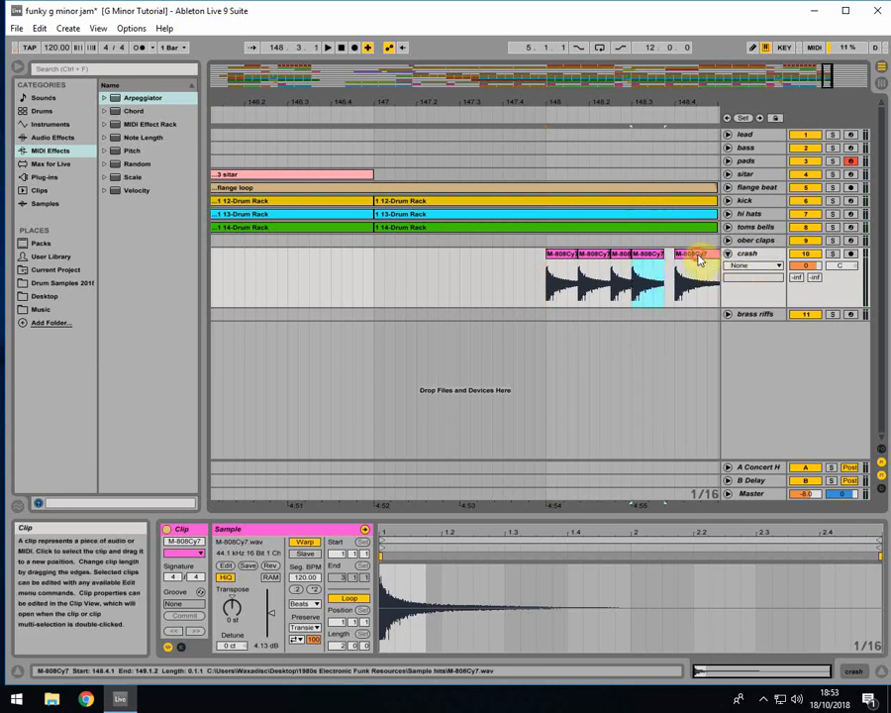
{"action": "left_click_drag", "start_coordinate": [697, 254], "coordinate": [686, 254]}
Step: Play the crash pattern from bar 148 and move its last hit to 148.3.3
{"action": "left_click", "coordinate": [532, 265]}
{"action": "left_click", "coordinate": [542, 265]}
{"action": "key", "text": "space"}
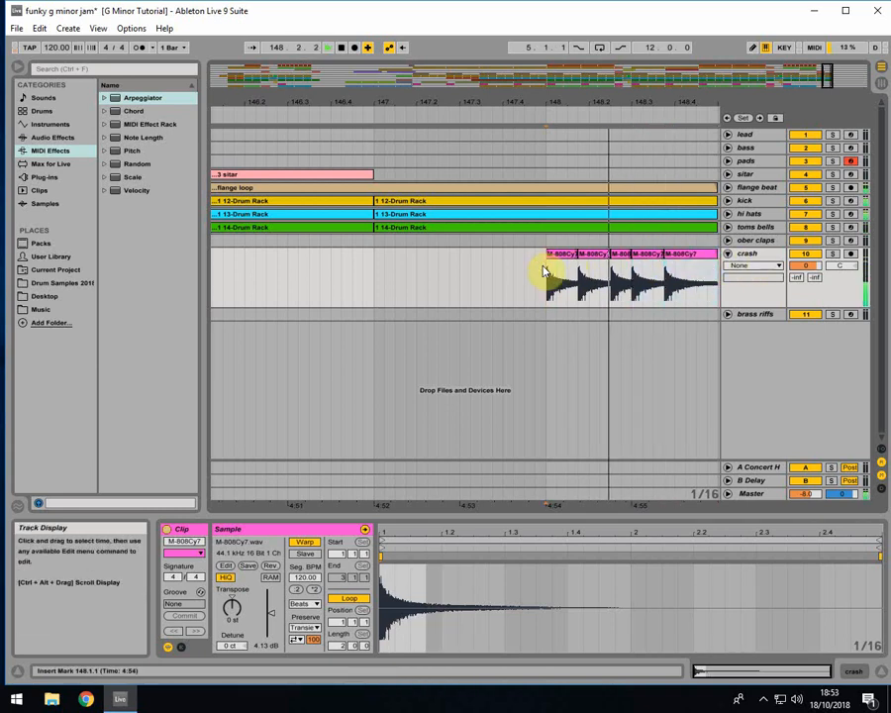
{"action": "key", "text": "space"}
{"action": "left_click_drag", "start_coordinate": [682, 253], "coordinate": [671, 253]}
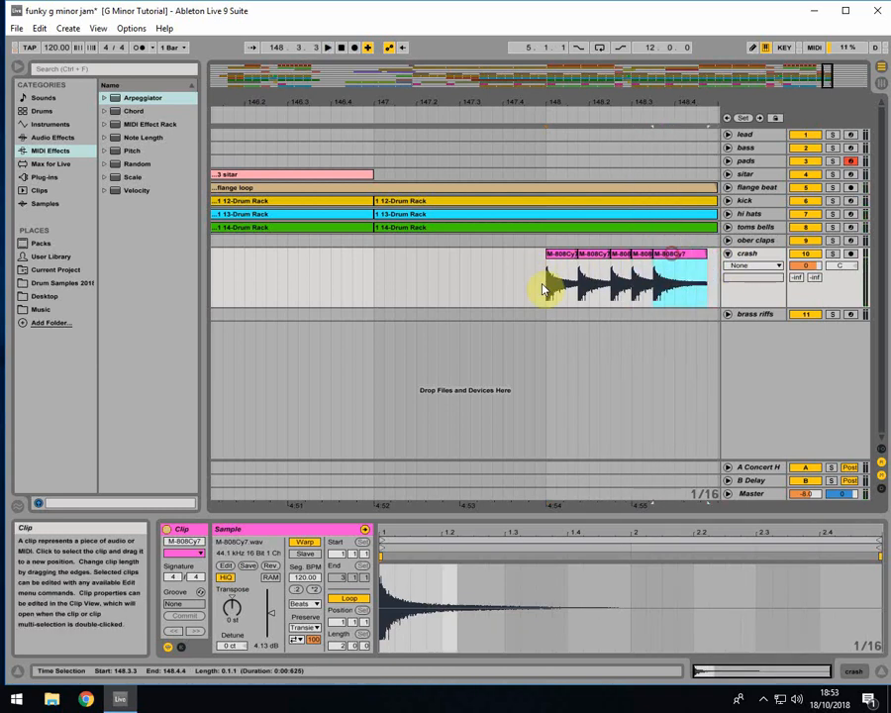
Step: Play the crash pattern again, copy its last hit to 148.4.2 and solo the crash track
{"action": "left_click", "coordinate": [545, 261]}
{"action": "key", "text": "space"}
{"action": "left_click_drag", "start_coordinate": [632, 105], "coordinate": [475, 104]}
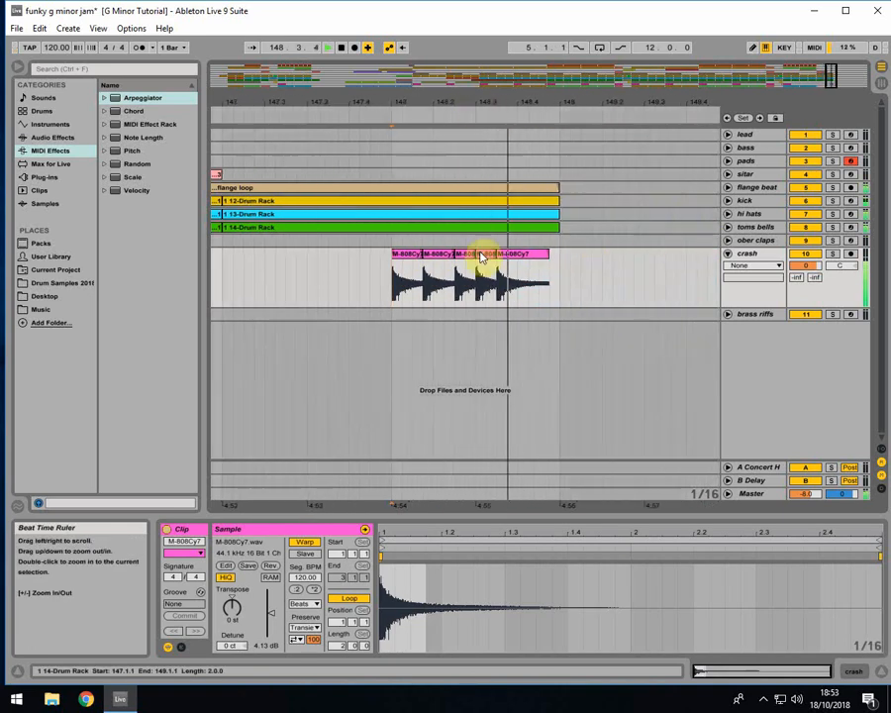
{"action": "key", "text": "space"}
{"action": "left_click", "coordinate": [514, 258]}
{"action": "left_click_drag", "start_coordinate": [514, 262], "coordinate": [547, 259]}
{"action": "left_click", "coordinate": [831, 254]}
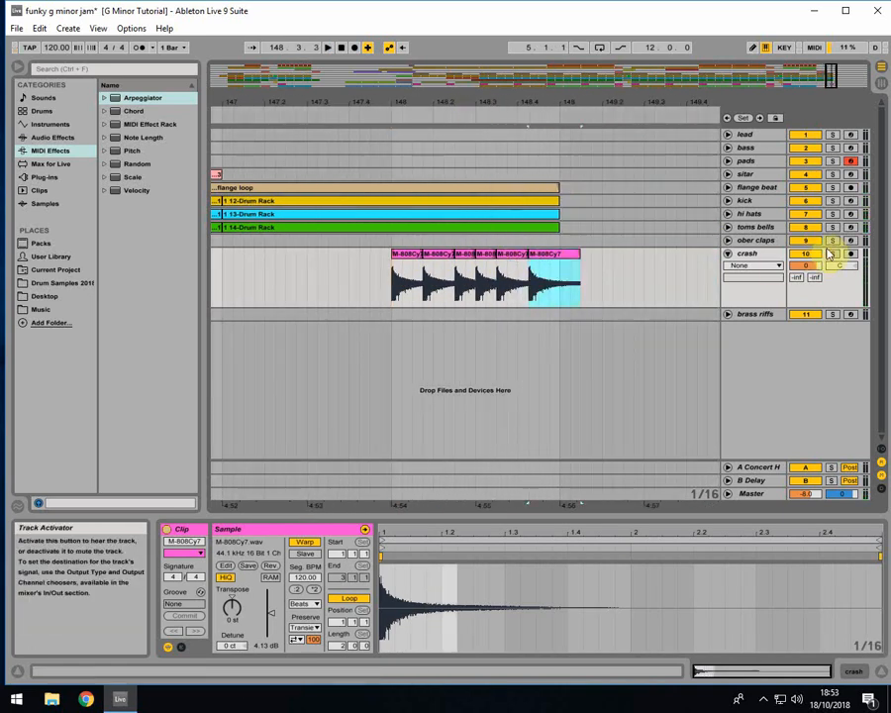
Step: Move the last crash hit to 148.4.1, audition the soloed pattern from bar 148, and trim that hit's end to 149.1.1
{"action": "left_click", "coordinate": [392, 269]}
{"action": "key", "text": "space"}
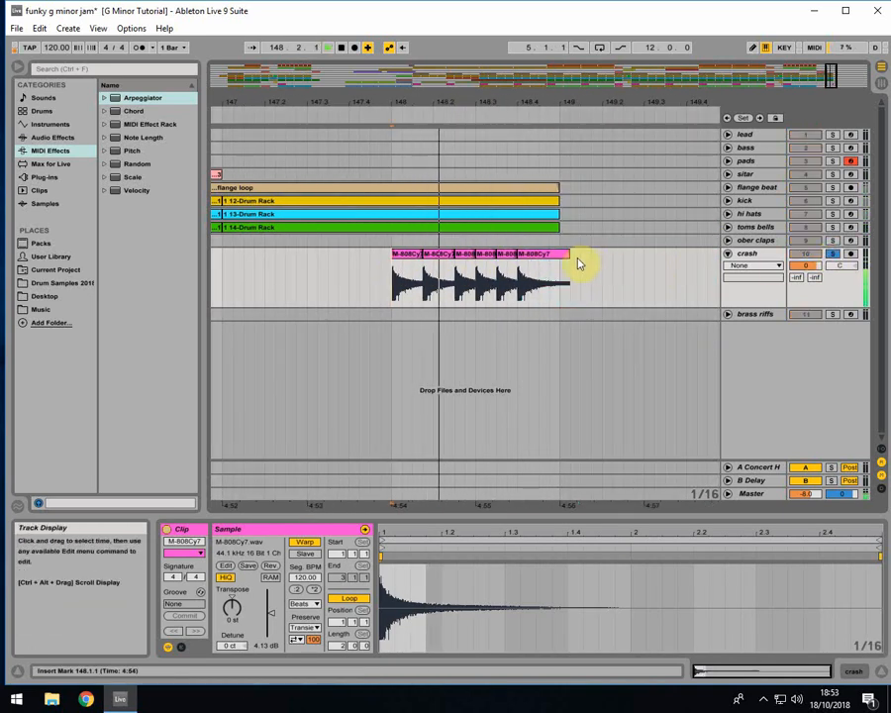
{"action": "left_click", "coordinate": [568, 253]}
{"action": "left_click_drag", "start_coordinate": [568, 254], "coordinate": [560, 255]}
{"action": "key", "text": "space"}
{"action": "left_click", "coordinate": [391, 269]}
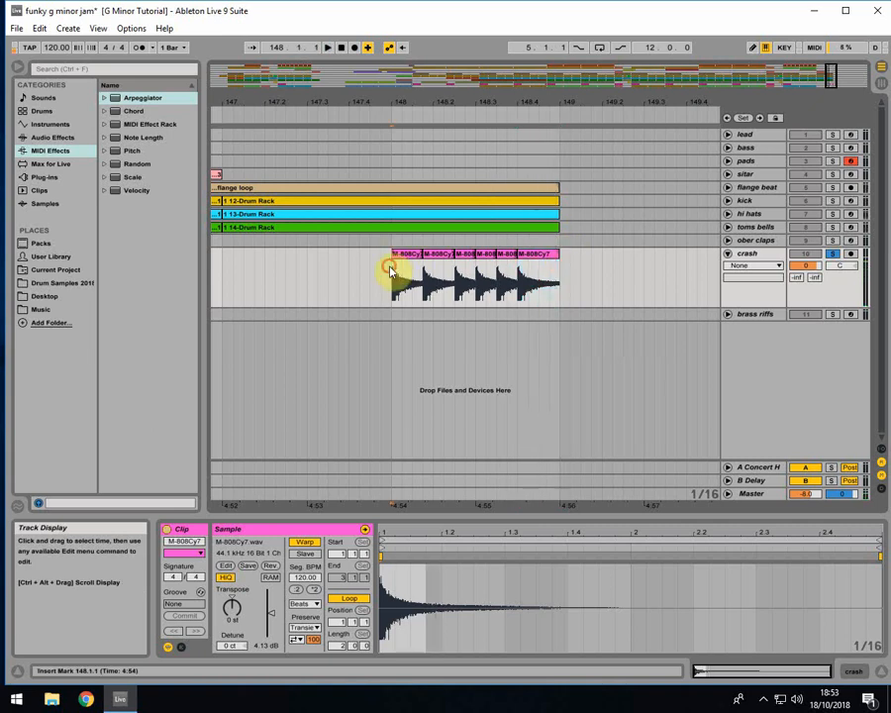
Step: Open the kick clip covering bars 147 to 149 and delete its last two notes, on beats 4.3 and 4.4
{"action": "left_click", "coordinate": [727, 200]}
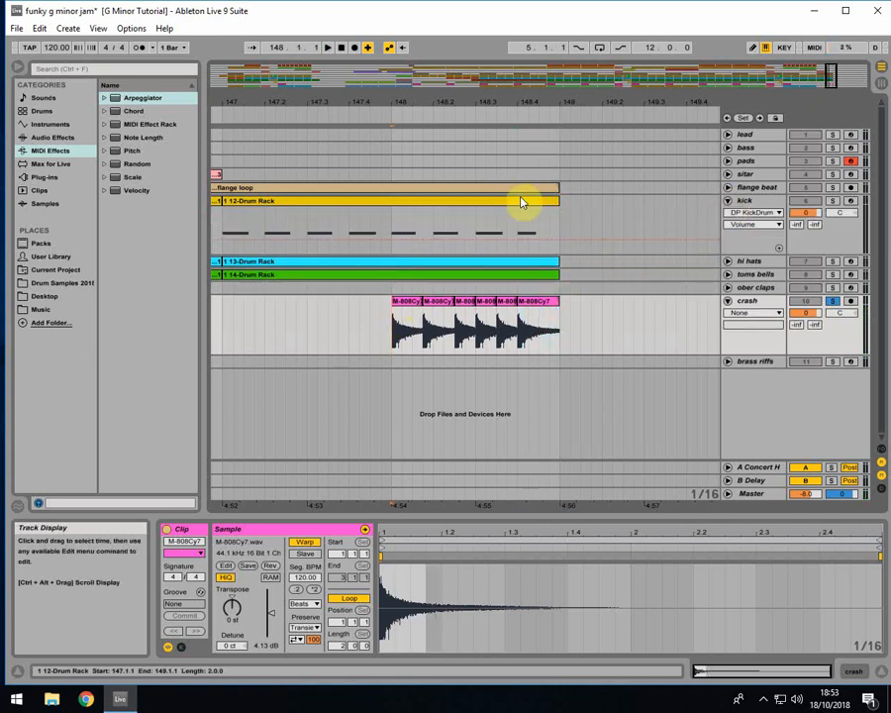
{"action": "left_click", "coordinate": [433, 202]}
{"action": "left_click_drag", "start_coordinate": [607, 516], "coordinate": [609, 493]}
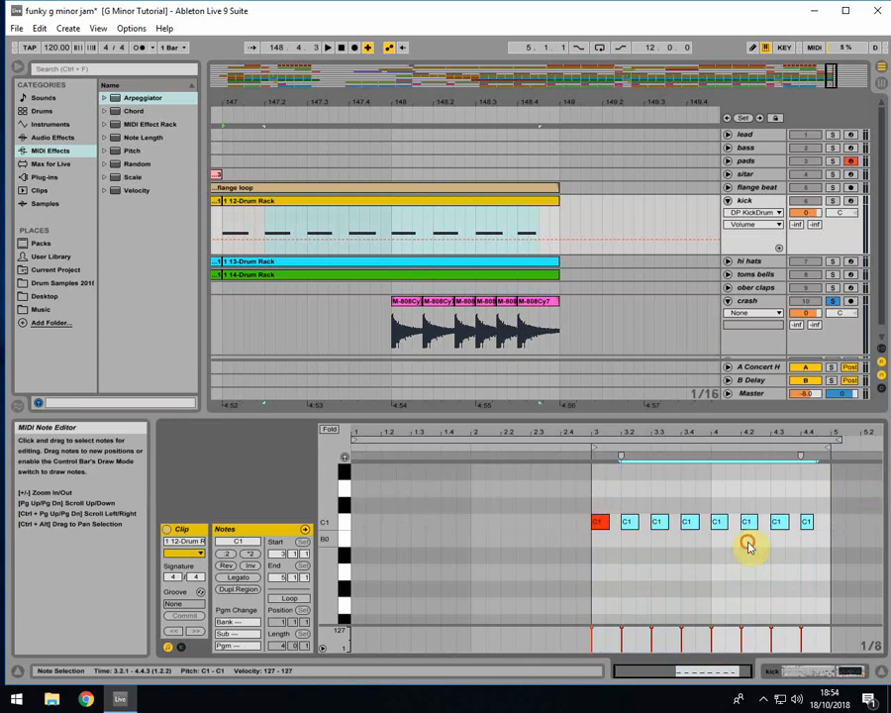
{"action": "left_click_drag", "start_coordinate": [748, 545], "coordinate": [834, 505]}
{"action": "key", "text": "Delete"}
Step: Solo the kick track alongside the crash, move the kick note on 4.2 to 4.1.4, and play from position 4
{"action": "left_click", "coordinate": [741, 524]}
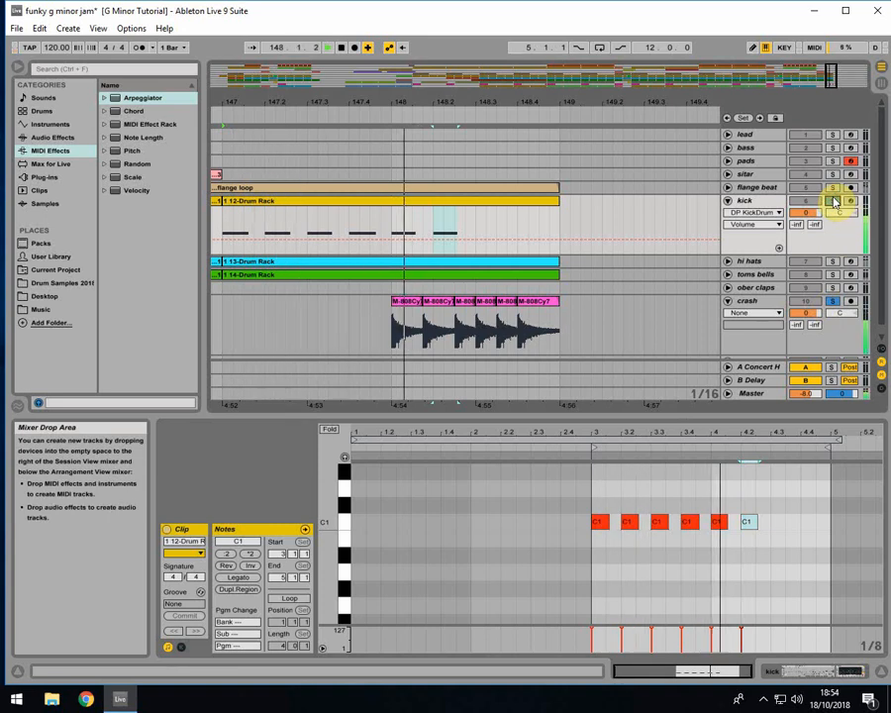
{"action": "key", "text": "space"}
{"action": "left_click_drag", "start_coordinate": [780, 436], "coordinate": [780, 494]}
{"action": "left_click_drag", "start_coordinate": [684, 524], "coordinate": [661, 530]}
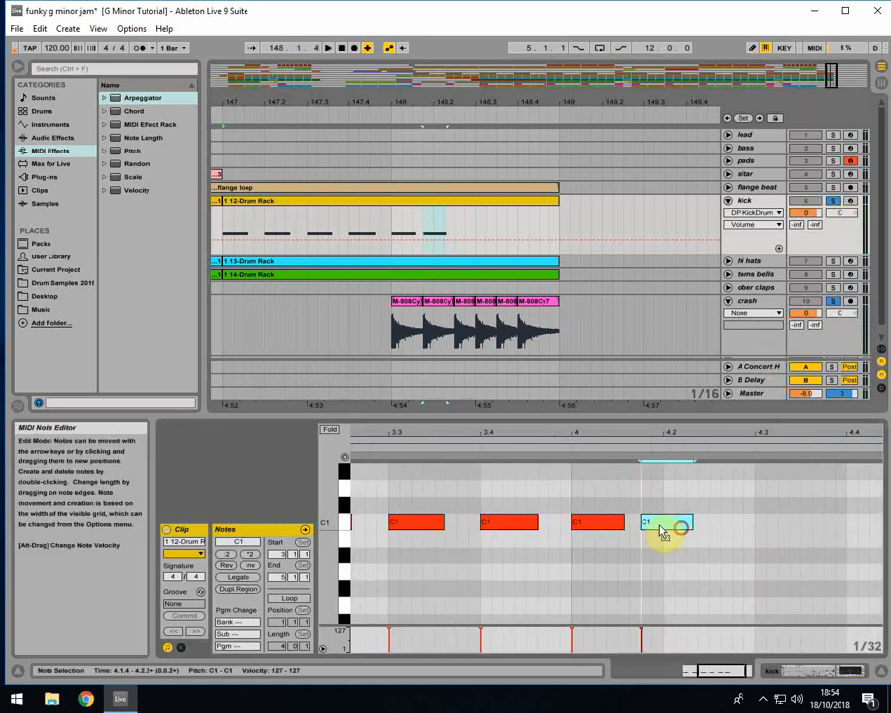
{"action": "left_click", "coordinate": [562, 450]}
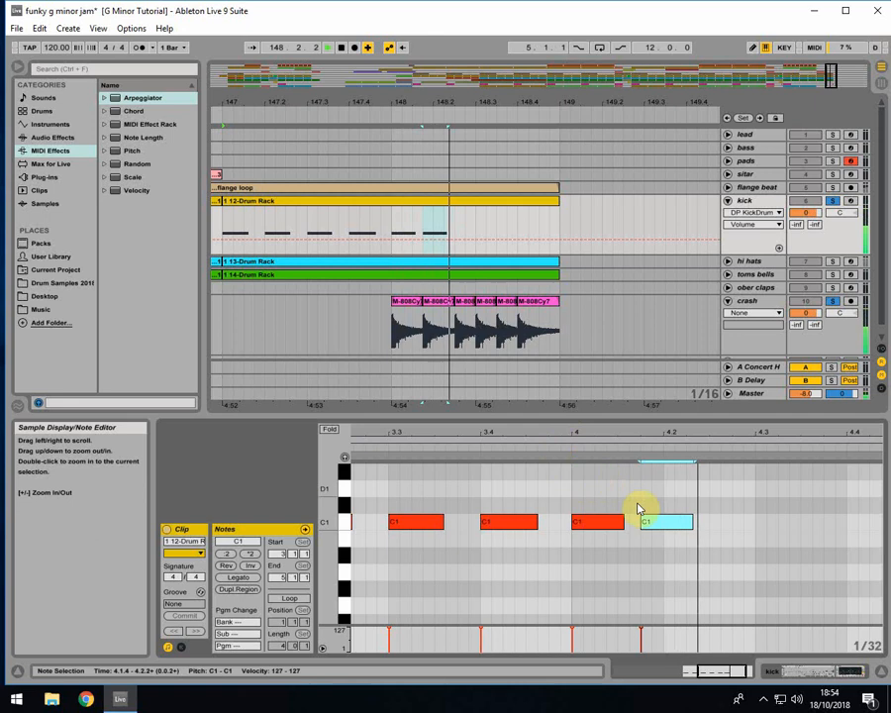
Step: Copy the kick note at 4.1.4 to 4.2.3 and play the pattern from position 4
{"action": "key", "text": "space"}
{"action": "left_click", "coordinate": [666, 528]}
{"action": "left_click_drag", "start_coordinate": [666, 529], "coordinate": [737, 532], "text": "ctrl"}
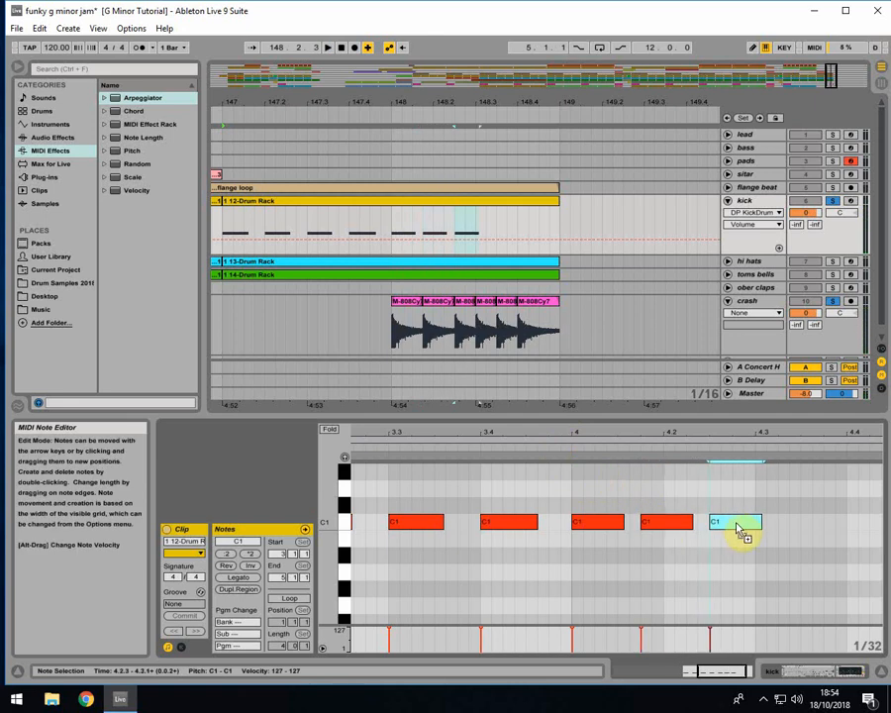
{"action": "left_click", "coordinate": [567, 444]}
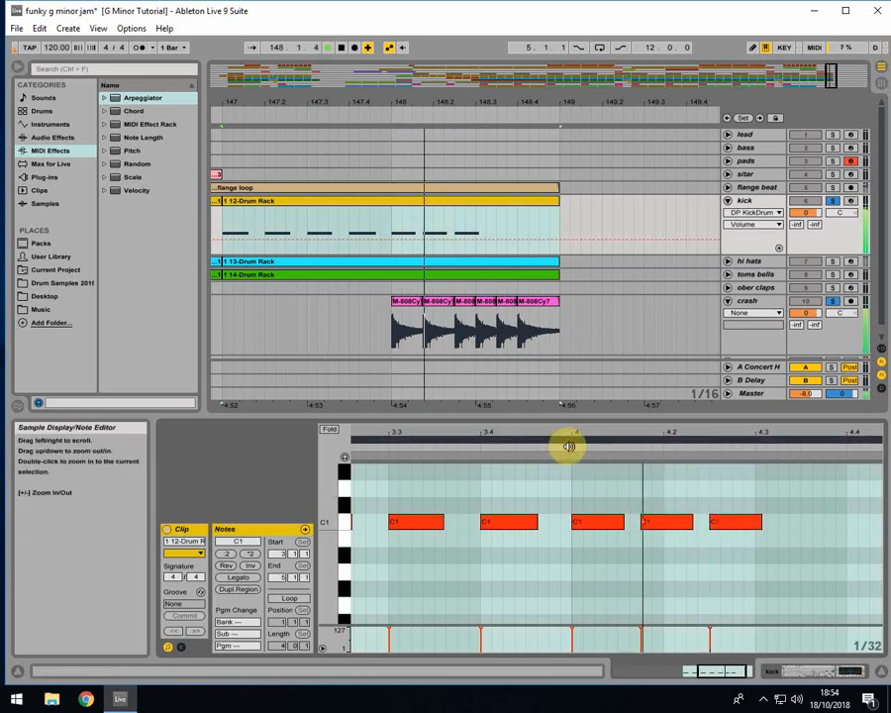
Step: Copy the kick note at 4.2.3 to 4.3.1 and near 4.3.3, auditioning against the crash from position 4
{"action": "left_click_drag", "start_coordinate": [725, 525], "coordinate": [823, 535], "text": "ctrl"}
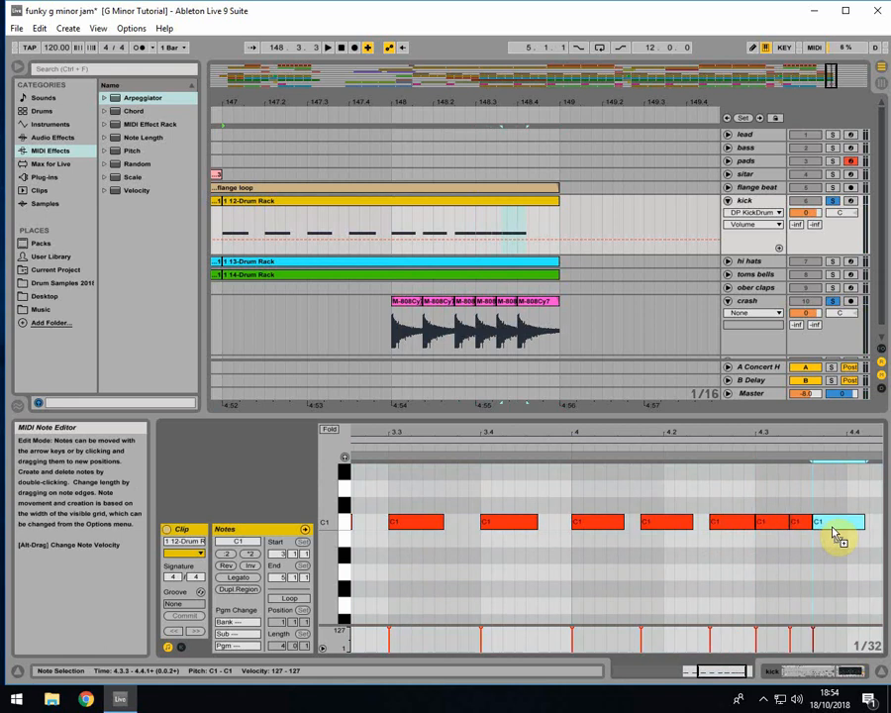
{"action": "left_click_drag", "start_coordinate": [554, 428], "coordinate": [625, 429]}
{"action": "key", "text": "space"}
{"action": "left_click_drag", "start_coordinate": [796, 527], "coordinate": [806, 528]}
{"action": "left_click", "coordinate": [625, 446]}
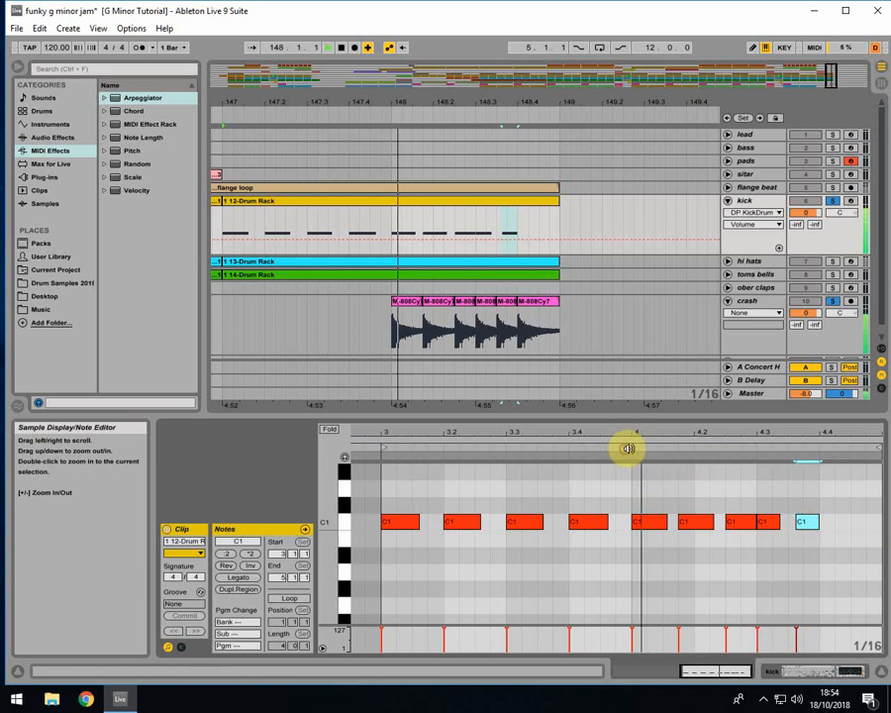
{"action": "key", "text": "space"}
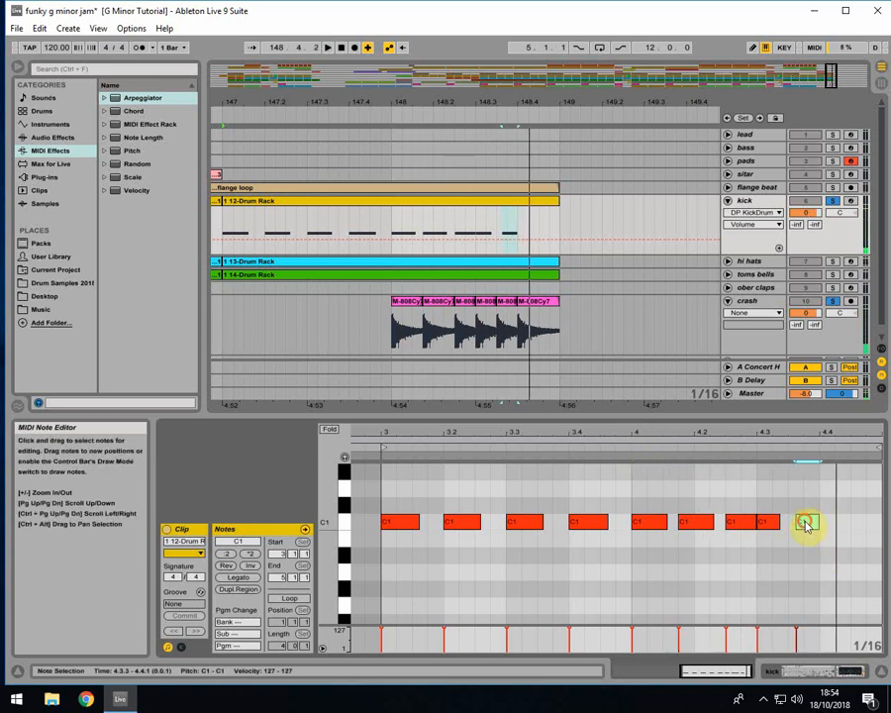
Step: Add a final kick note at 4.4.1, align the note before it to 4.3.3, and play the fill from position 4
{"action": "left_click_drag", "start_coordinate": [805, 521], "coordinate": [797, 520]}
{"action": "left_click", "coordinate": [632, 446]}
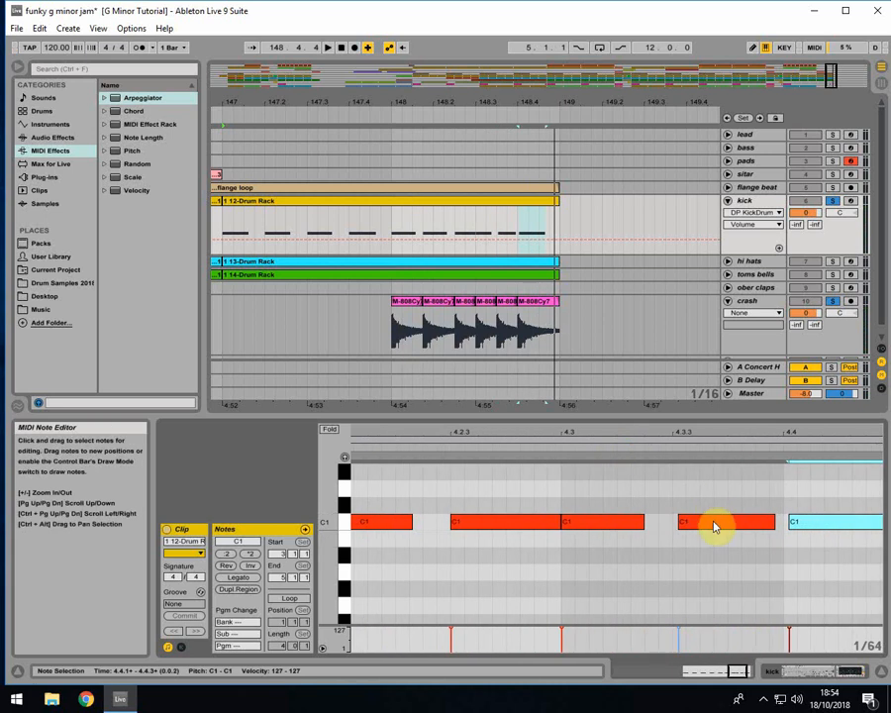
{"action": "left_click_drag", "start_coordinate": [714, 525], "coordinate": [706, 524]}
{"action": "left_click_drag", "start_coordinate": [814, 525], "coordinate": [808, 529]}
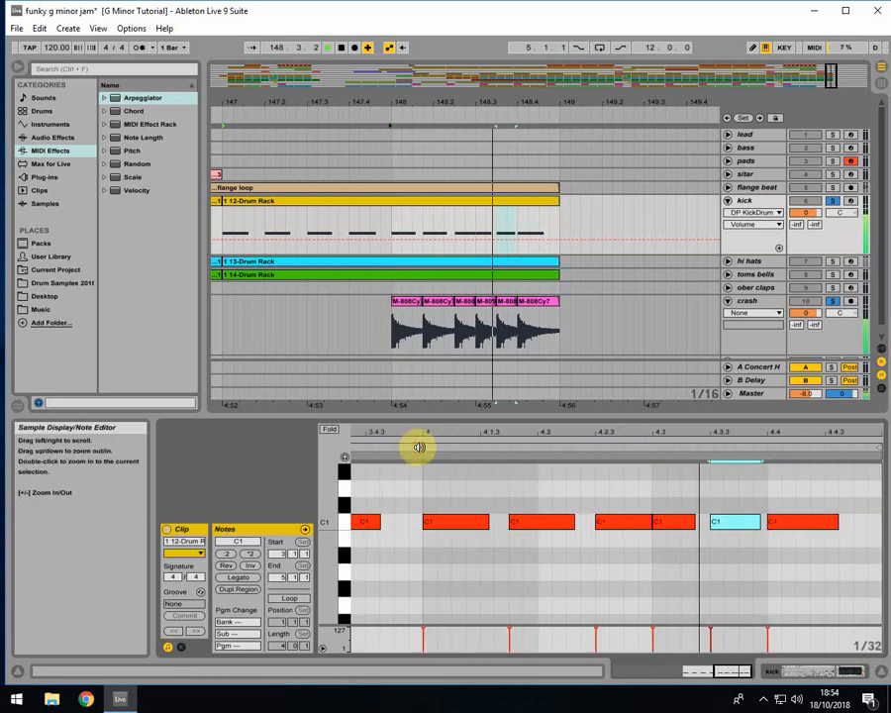
{"action": "left_click", "coordinate": [414, 447]}
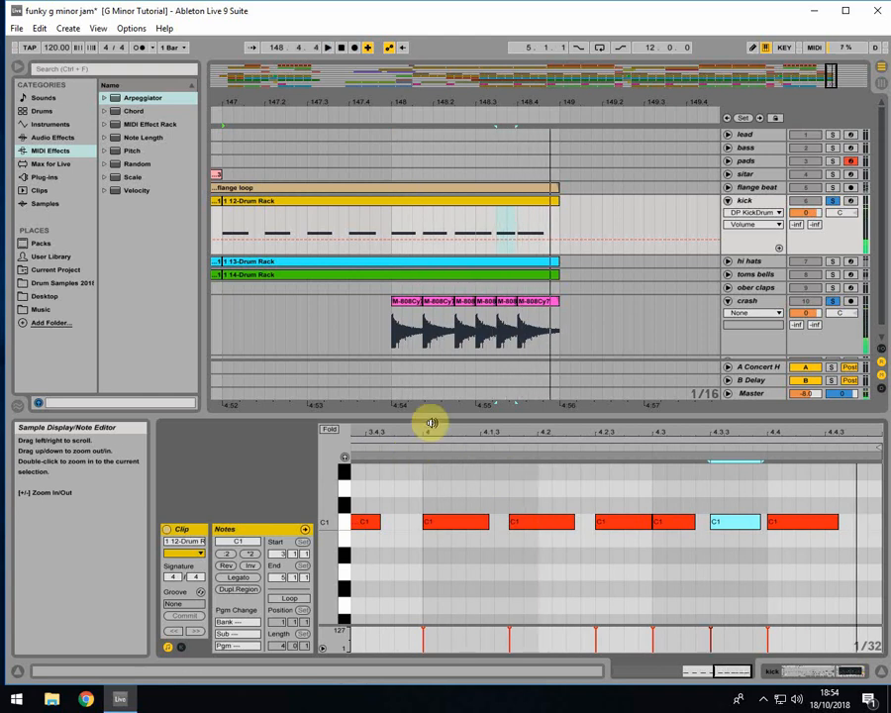
Step: Fold the kick track, unsolo the kick and crash, arm the ober claps track, and rehearse from 147.1.1
{"action": "left_click", "coordinate": [726, 201]}
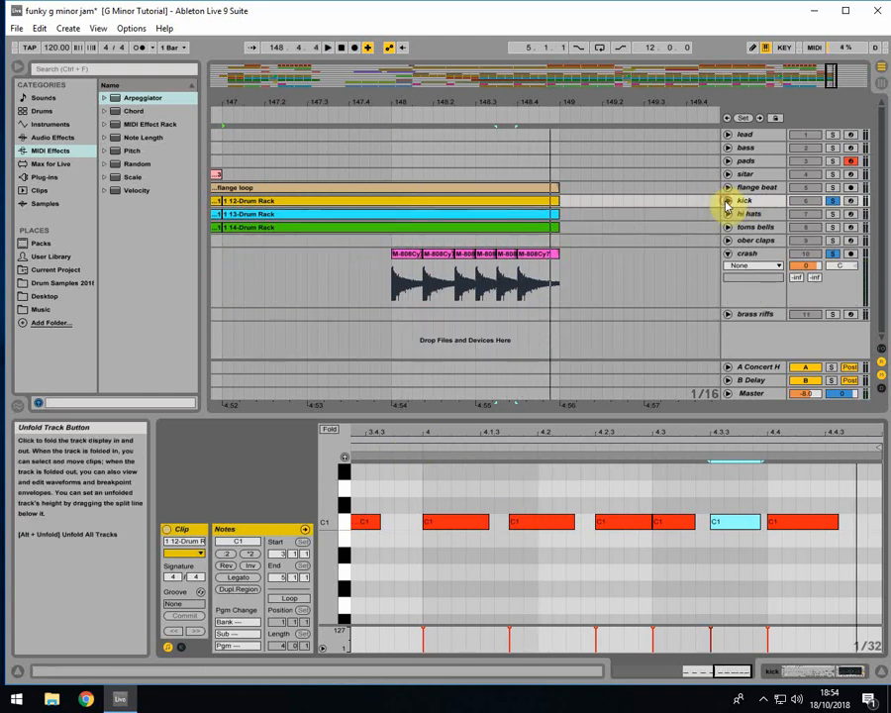
{"action": "left_click", "coordinate": [727, 240]}
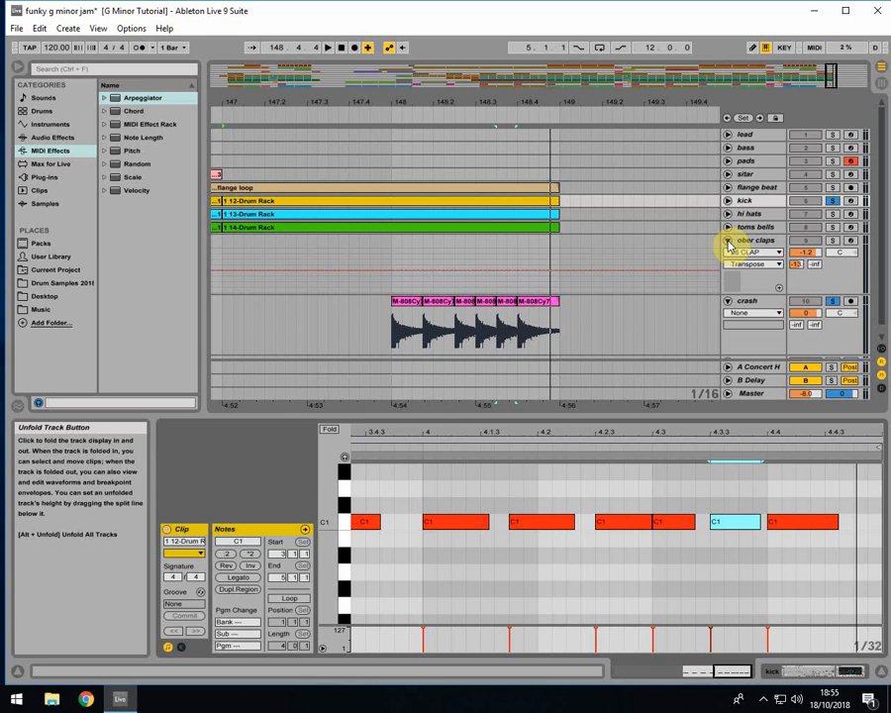
{"action": "left_click", "coordinate": [728, 241]}
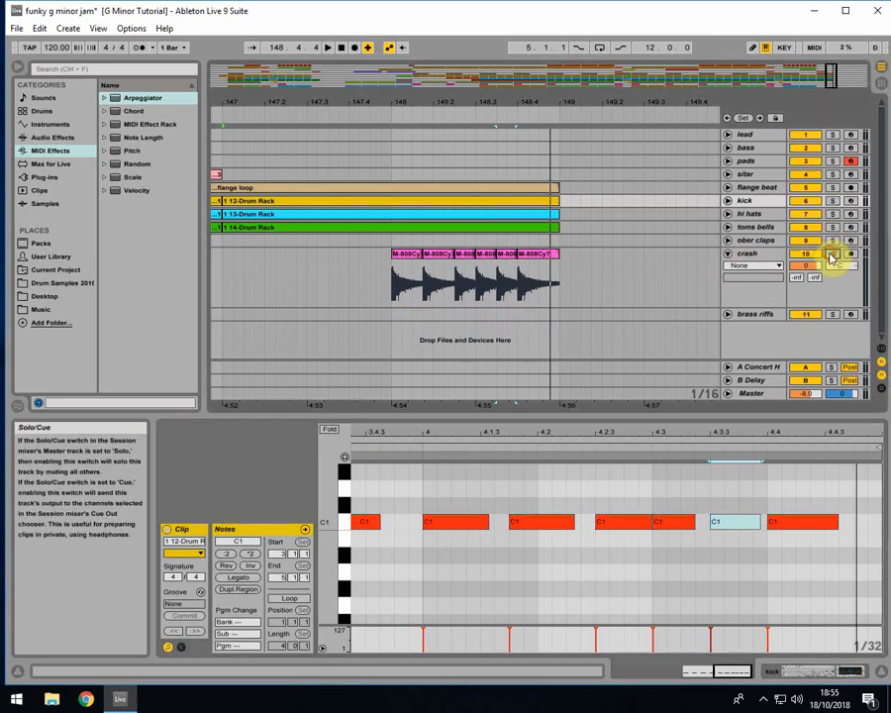
{"action": "left_click", "coordinate": [849, 240]}
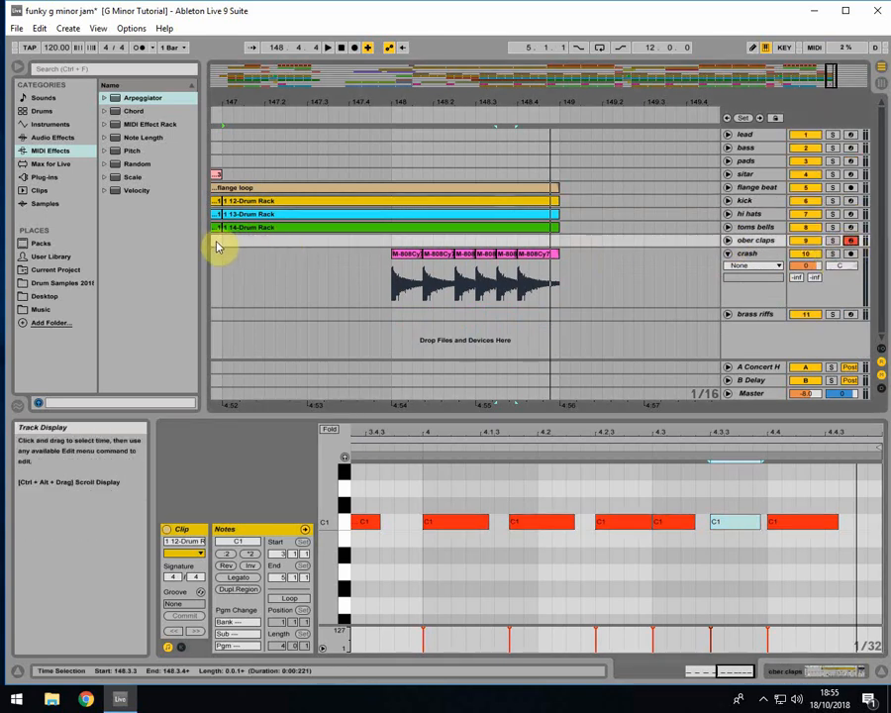
{"action": "left_click", "coordinate": [222, 248]}
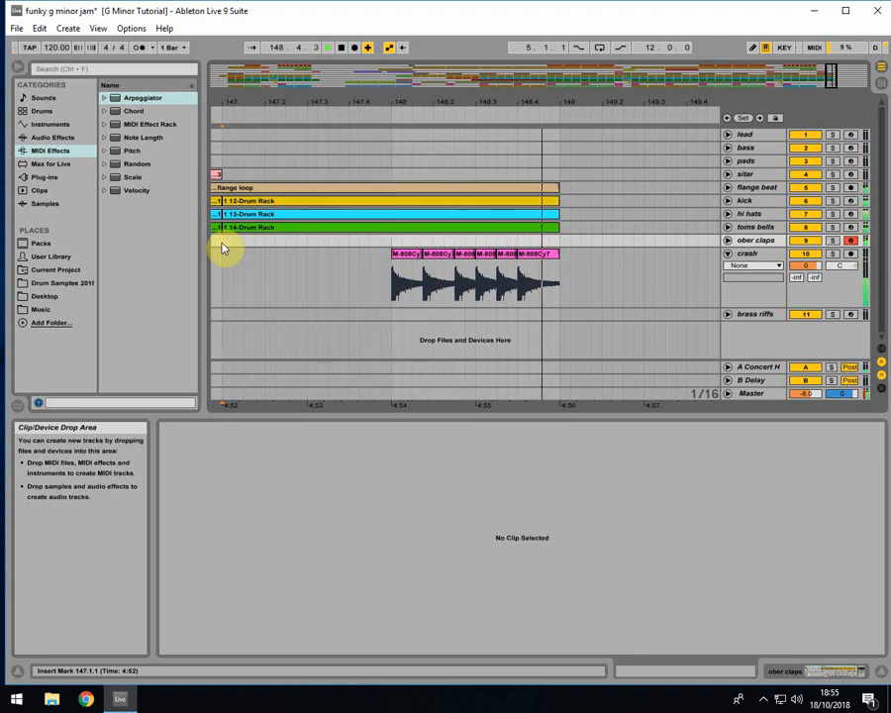
{"action": "key", "text": "space"}
Step: Record a clap part on the ober claps track from 147.1.1 and trim the clip to 148.1.1 through 149.1.1
{"action": "left_click", "coordinate": [224, 242]}
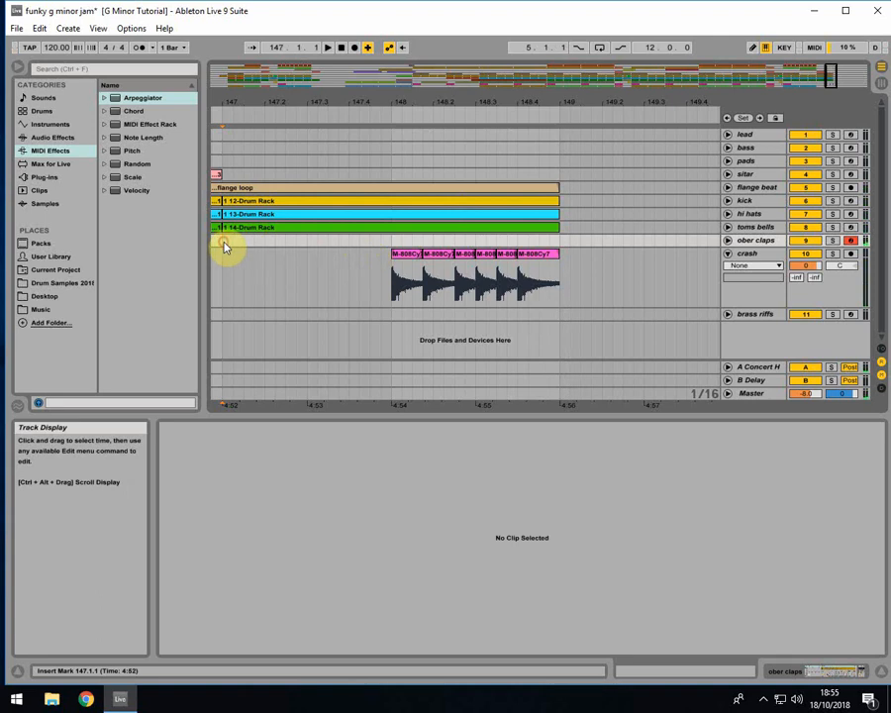
{"action": "left_click", "coordinate": [352, 47]}
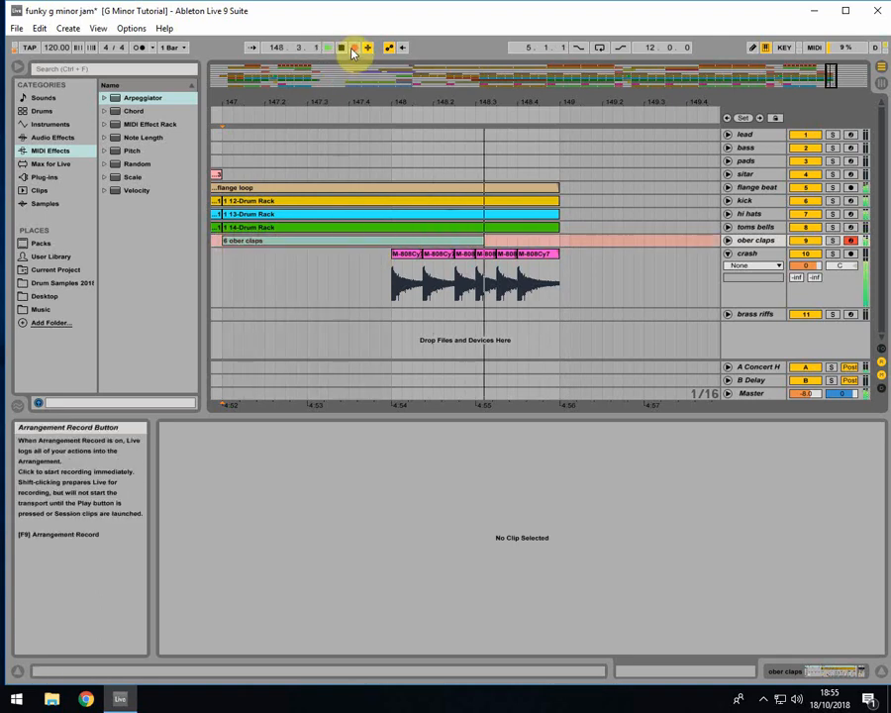
{"action": "key", "text": "space"}
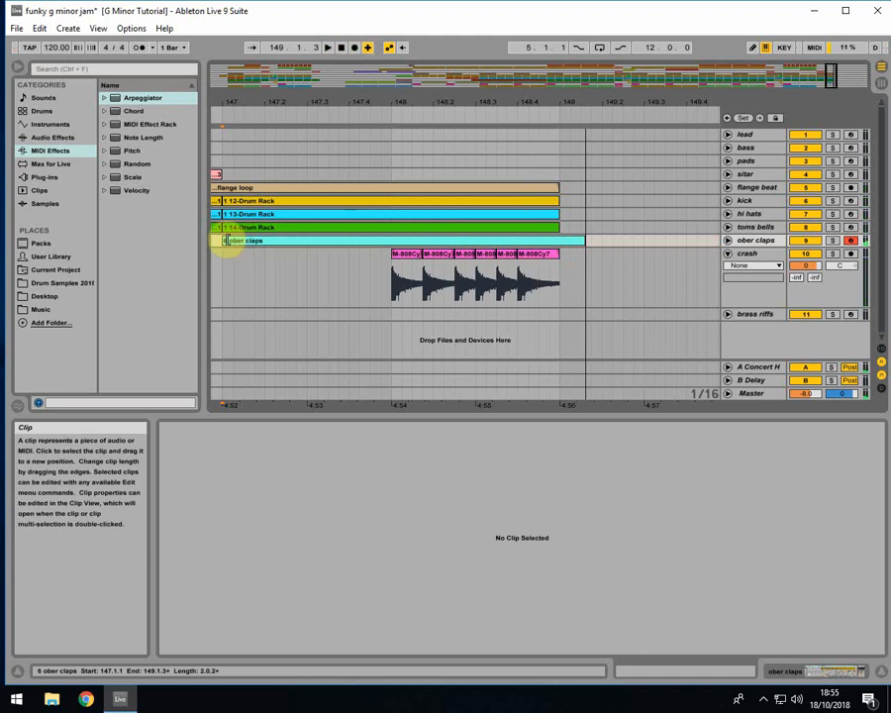
{"action": "mouse_move", "coordinate": [223, 240]}
{"action": "left_mouse_down"}
{"action": "mouse_move", "coordinate": [528, 249]}
{"action": "mouse_move", "coordinate": [568, 239]}
{"action": "mouse_move", "coordinate": [560, 240]}
{"action": "left_mouse_up"}
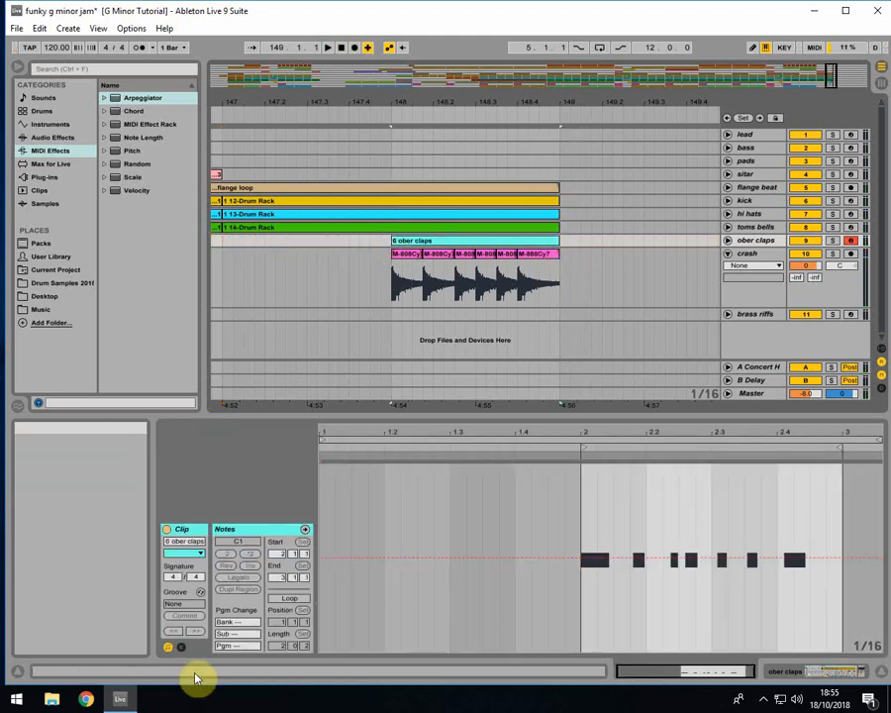
Step: Quantize all the recorded notes in the ober claps clip and play the fill back from bar 148
{"action": "left_click_drag", "start_coordinate": [550, 591], "coordinate": [884, 534]}
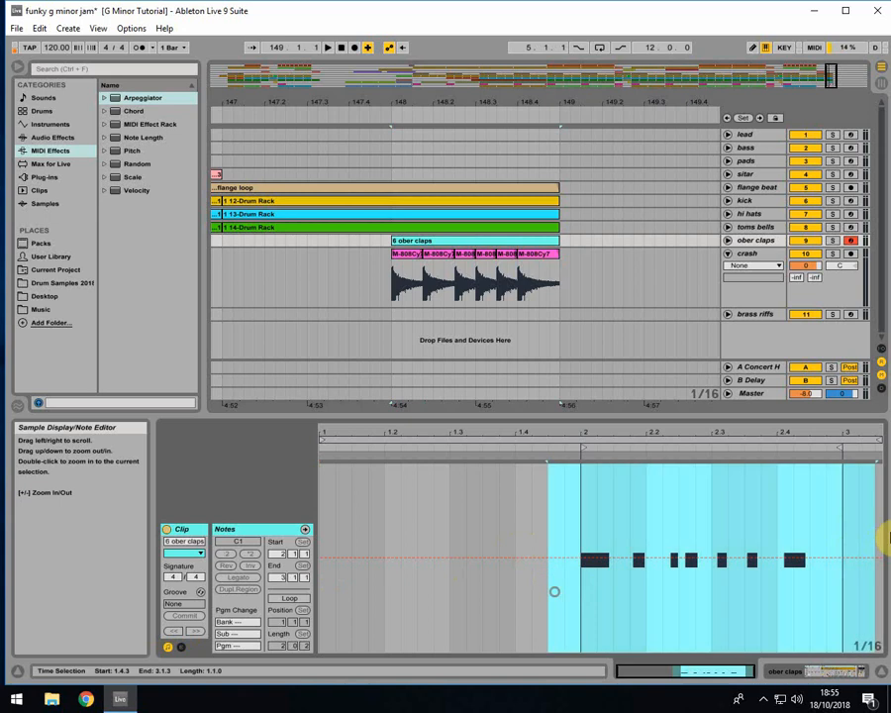
{"action": "left_click", "coordinate": [182, 648]}
{"action": "left_click", "coordinate": [182, 648]}
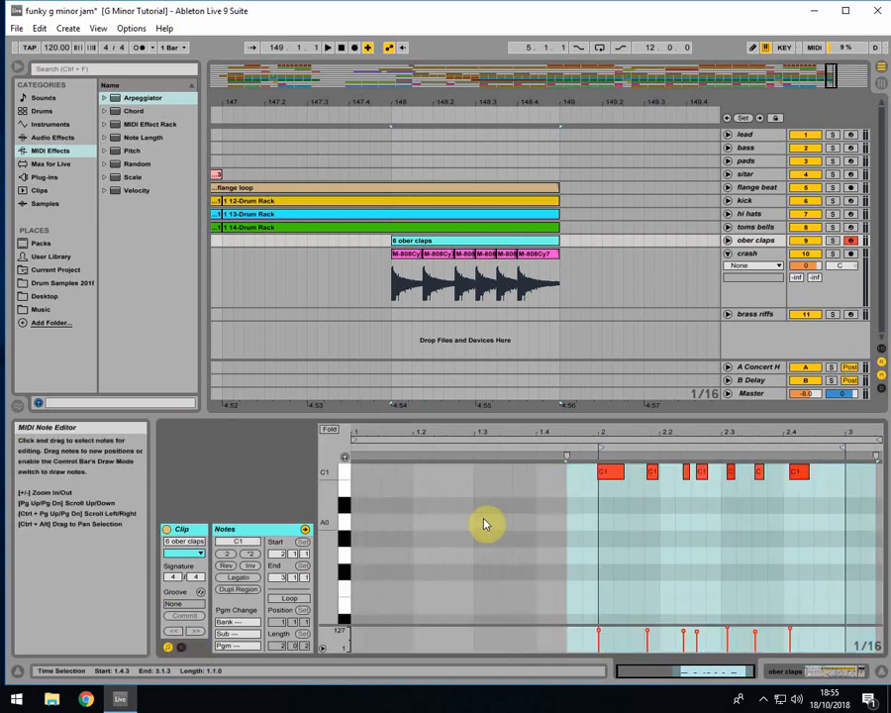
{"action": "scroll", "coordinate": [485, 524], "scroll_direction": "up", "scroll_amount": 3}
{"action": "key", "text": "ctrl+u"}
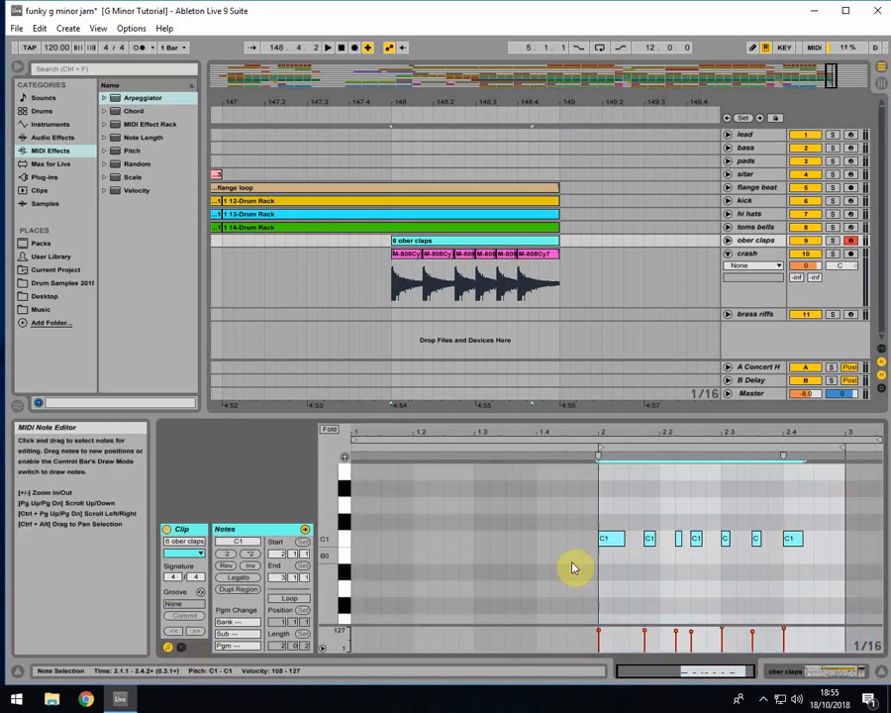
{"action": "key", "text": "space"}
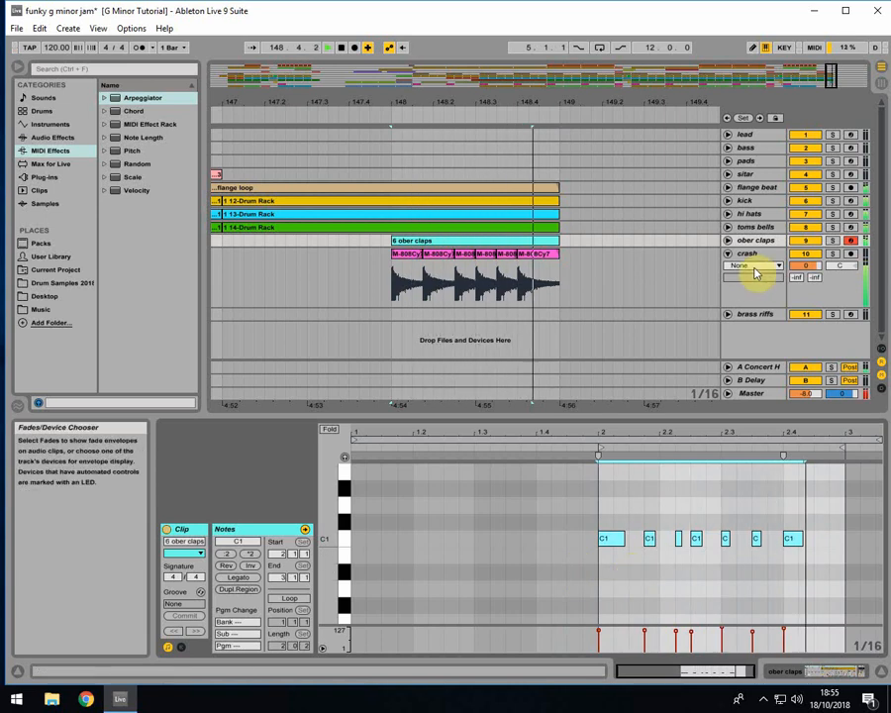
{"action": "left_click", "coordinate": [659, 574]}
{"action": "key", "text": "space"}
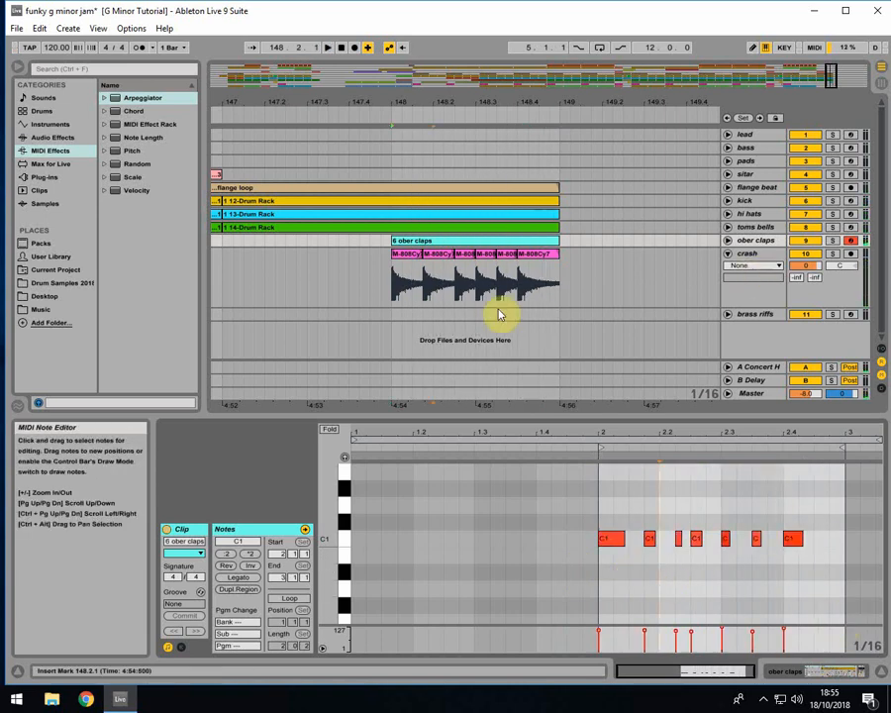
Step: Fold the crash track and play the arrangement from 145.1.1 through the clap and crash fill
{"action": "left_click", "coordinate": [727, 254]}
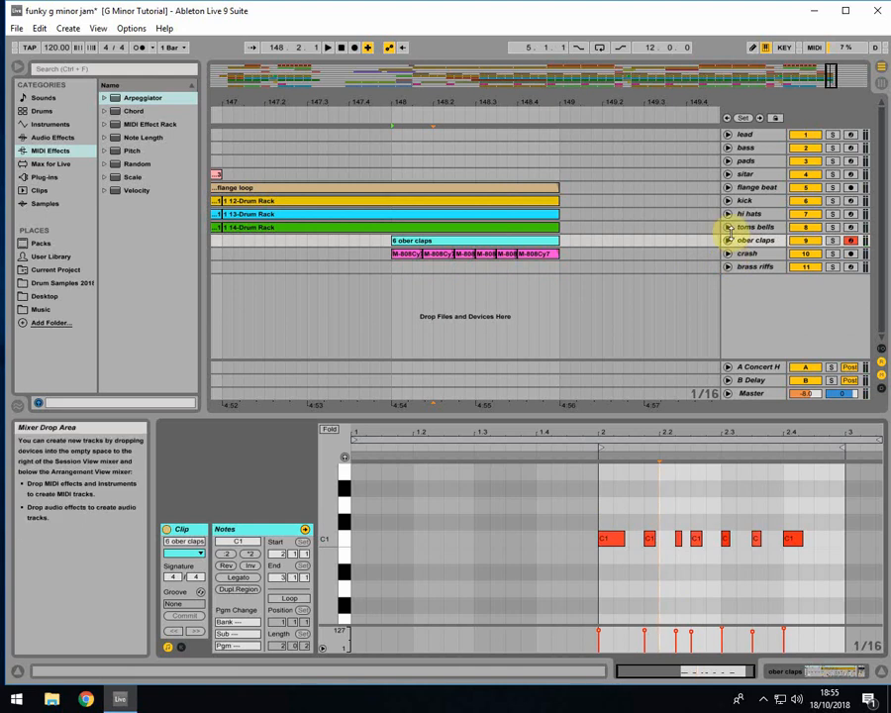
{"action": "left_click_drag", "start_coordinate": [405, 101], "coordinate": [466, 99]}
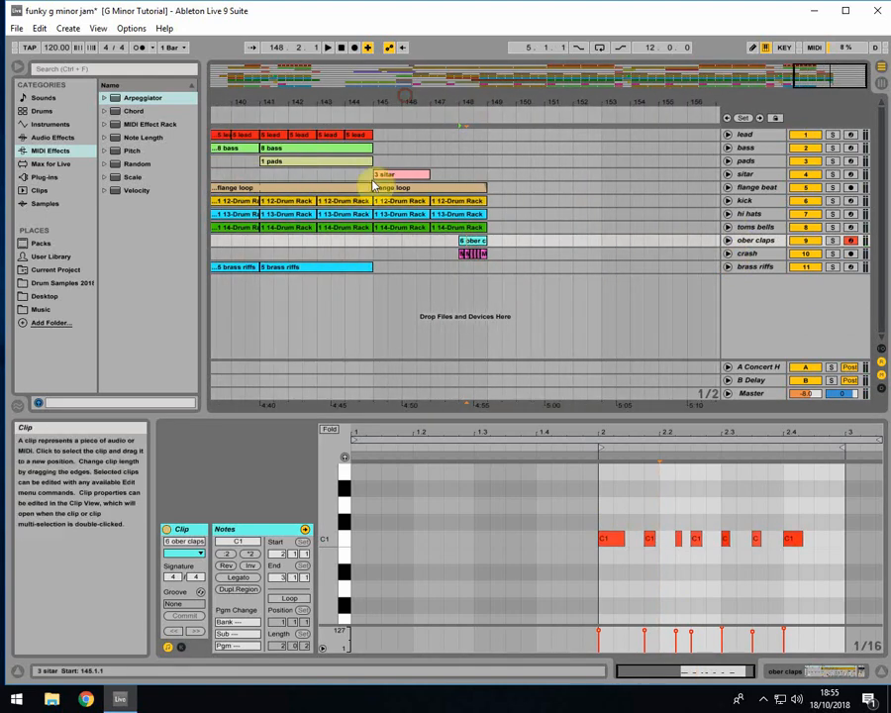
{"action": "left_click", "coordinate": [372, 185]}
{"action": "key", "text": "space"}
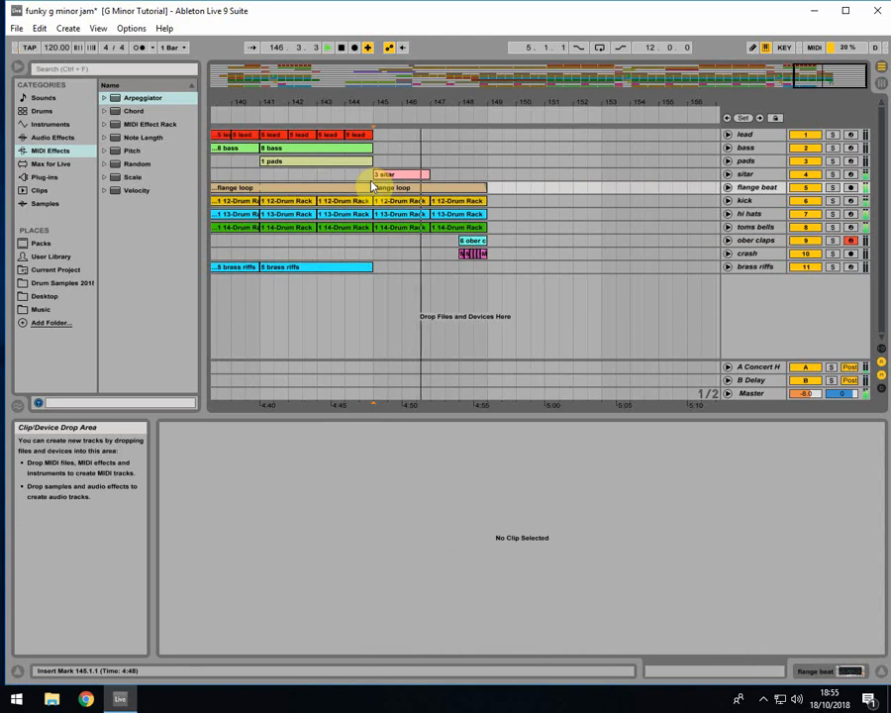
Step: Arm the toms bells track and unfold the toms bells and ober claps tracks around bar 148
{"action": "left_click", "coordinate": [849, 226]}
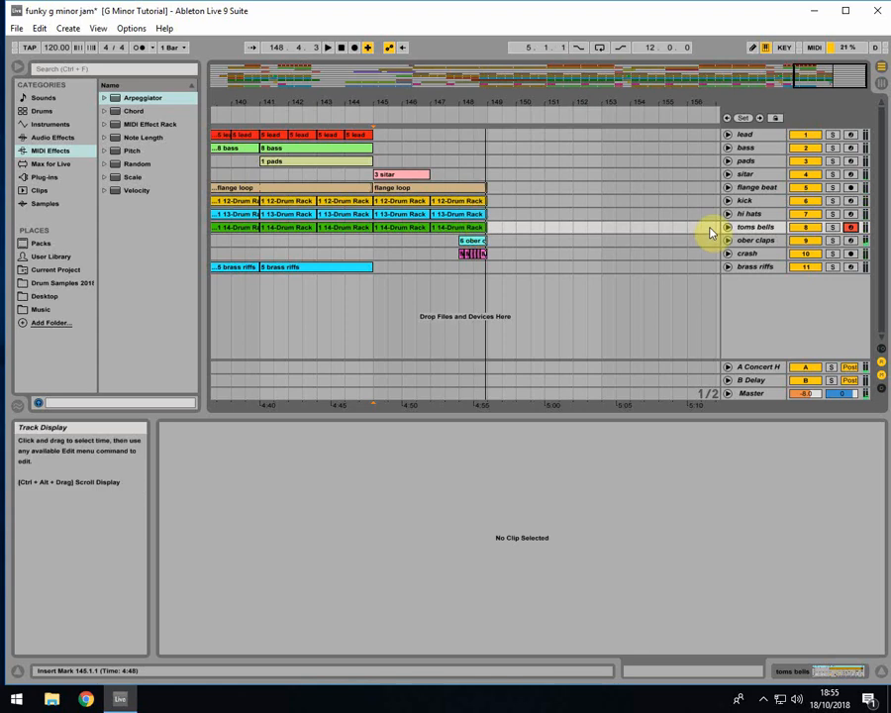
{"action": "left_click", "coordinate": [727, 227]}
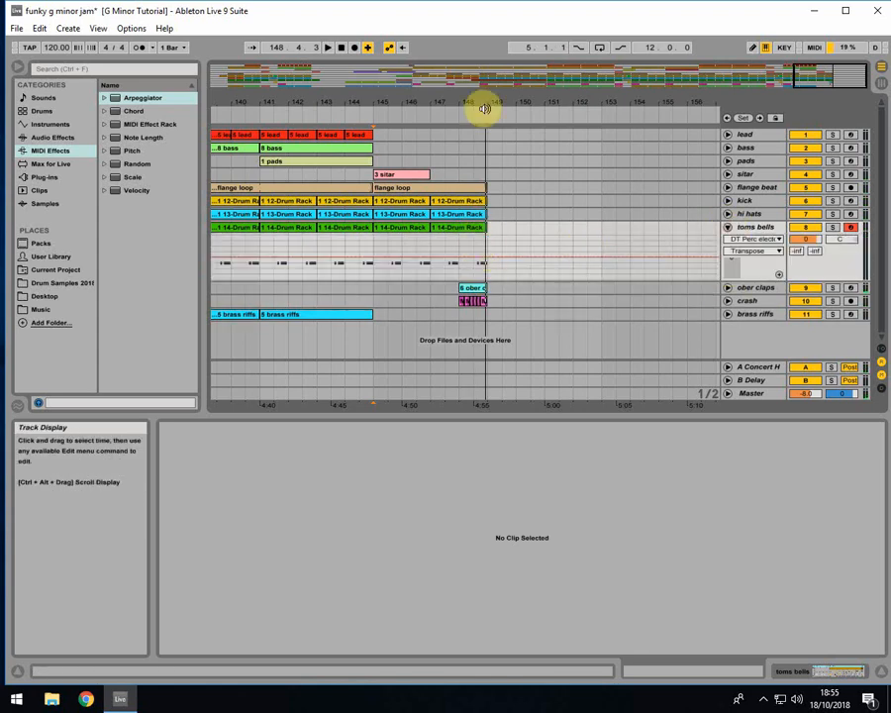
{"action": "left_click_drag", "start_coordinate": [485, 103], "coordinate": [670, 274]}
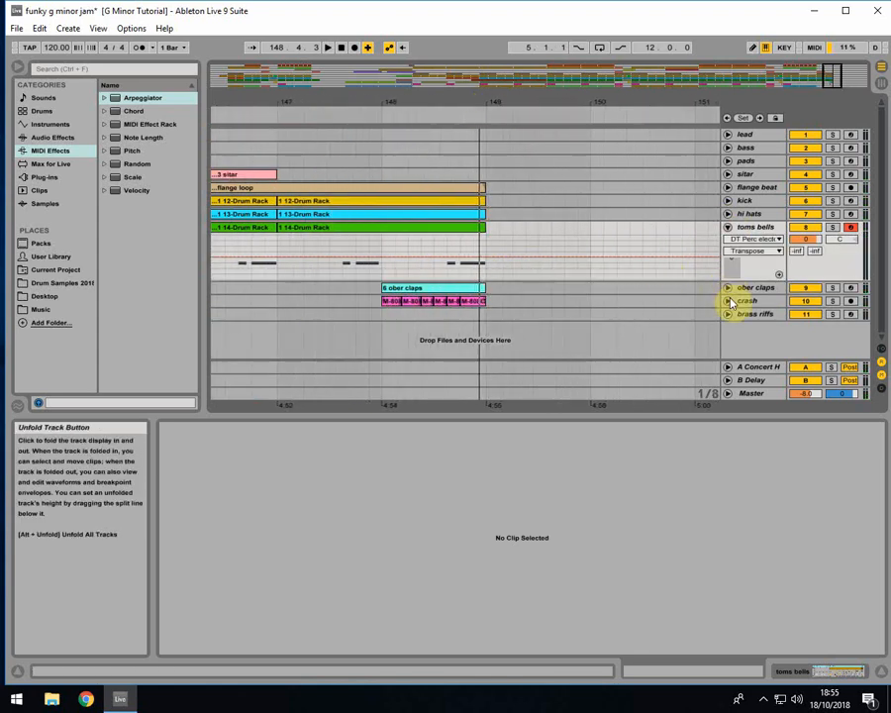
{"action": "left_click", "coordinate": [729, 288]}
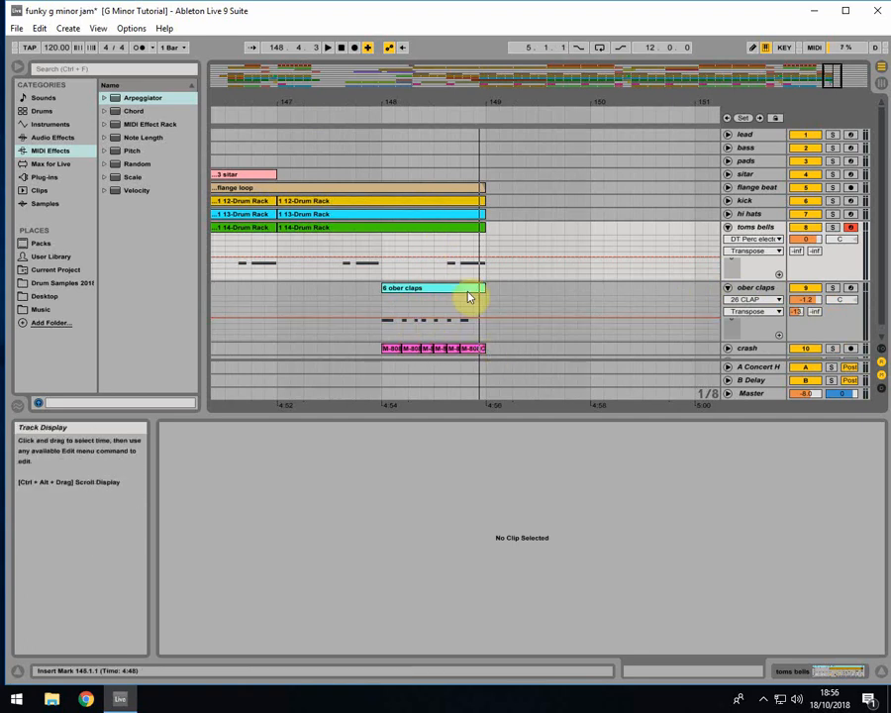
Step: Split the toms bells clip at 148.1.1 and move the new clip's short C1 note to 3.1.1
{"action": "left_click_drag", "start_coordinate": [379, 243], "coordinate": [444, 231]}
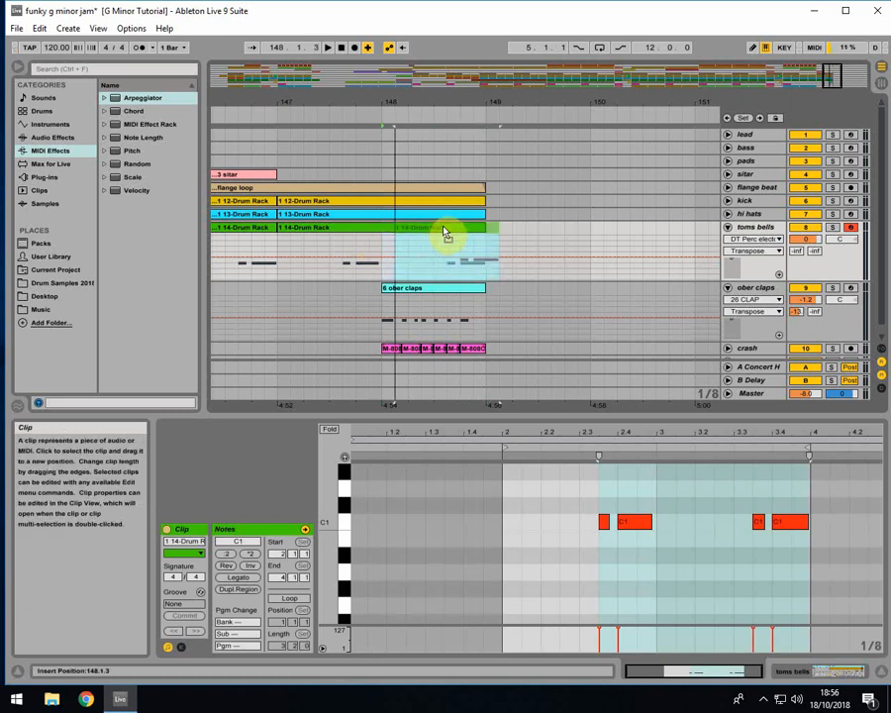
{"action": "left_click_drag", "start_coordinate": [599, 555], "coordinate": [679, 519]}
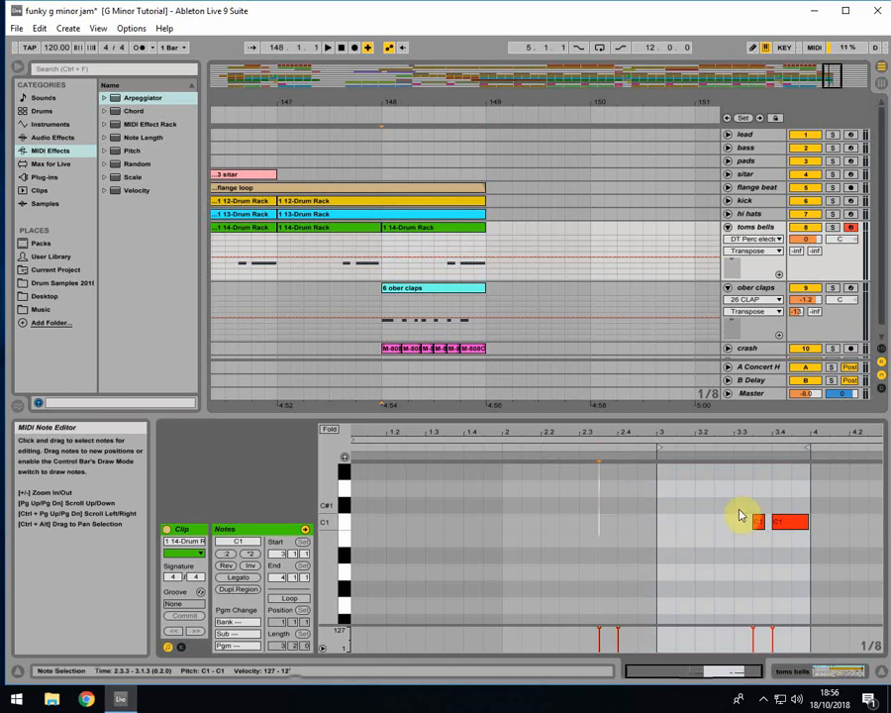
{"action": "left_click_drag", "start_coordinate": [683, 527], "coordinate": [666, 529]}
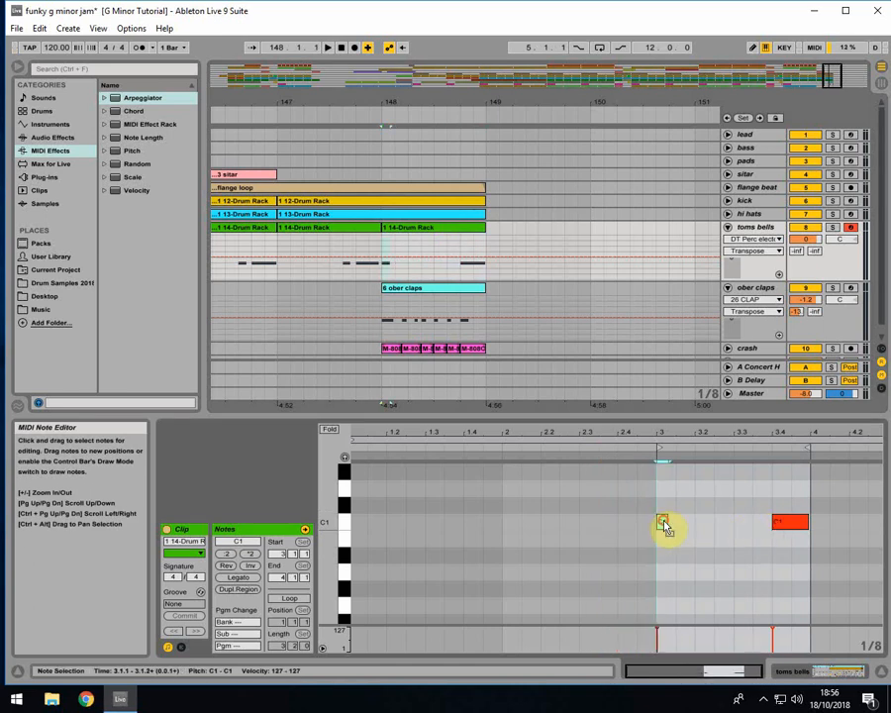
Step: Move the long C1 tom note to 3.1.4, shorten it, and copy it to 3.2.2
{"action": "left_click_drag", "start_coordinate": [437, 103], "coordinate": [460, 190]}
{"action": "left_click_drag", "start_coordinate": [795, 523], "coordinate": [723, 522]}
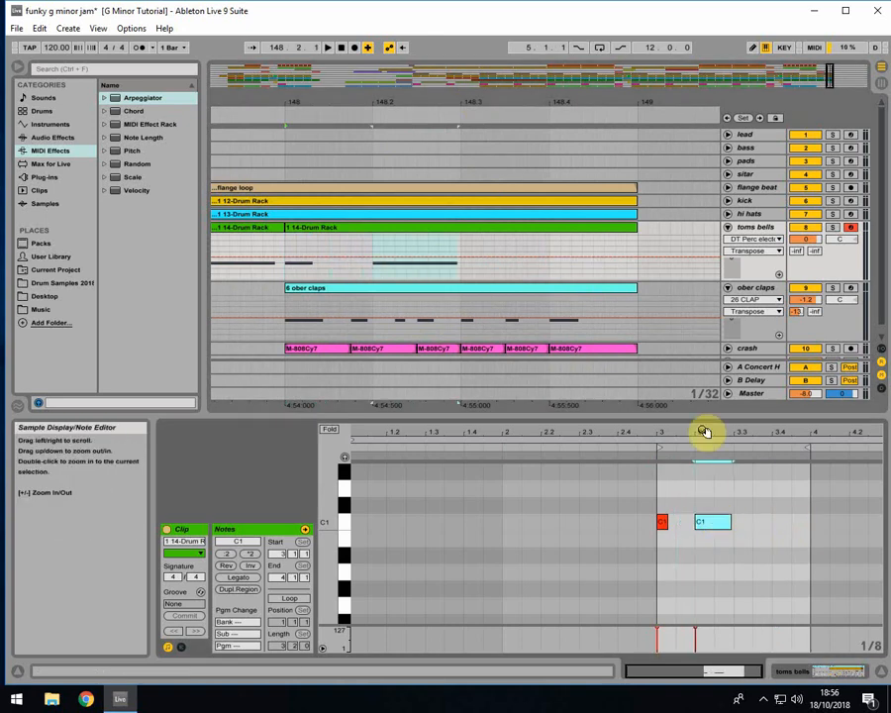
{"action": "left_click_drag", "start_coordinate": [699, 430], "coordinate": [690, 465]}
{"action": "left_click_drag", "start_coordinate": [673, 519], "coordinate": [626, 527]}
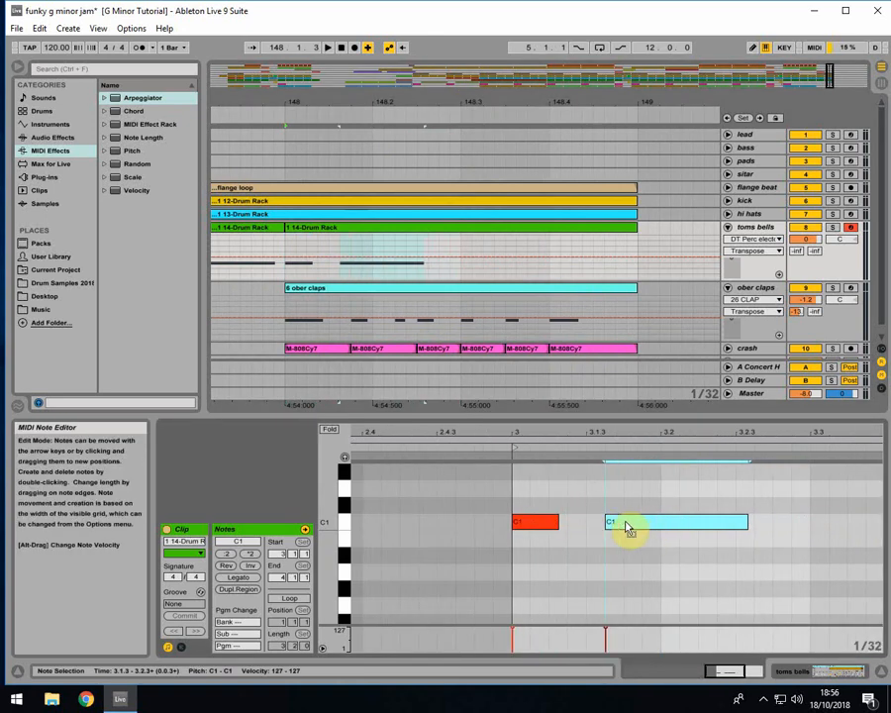
{"action": "left_click_drag", "start_coordinate": [659, 432], "coordinate": [655, 426]}
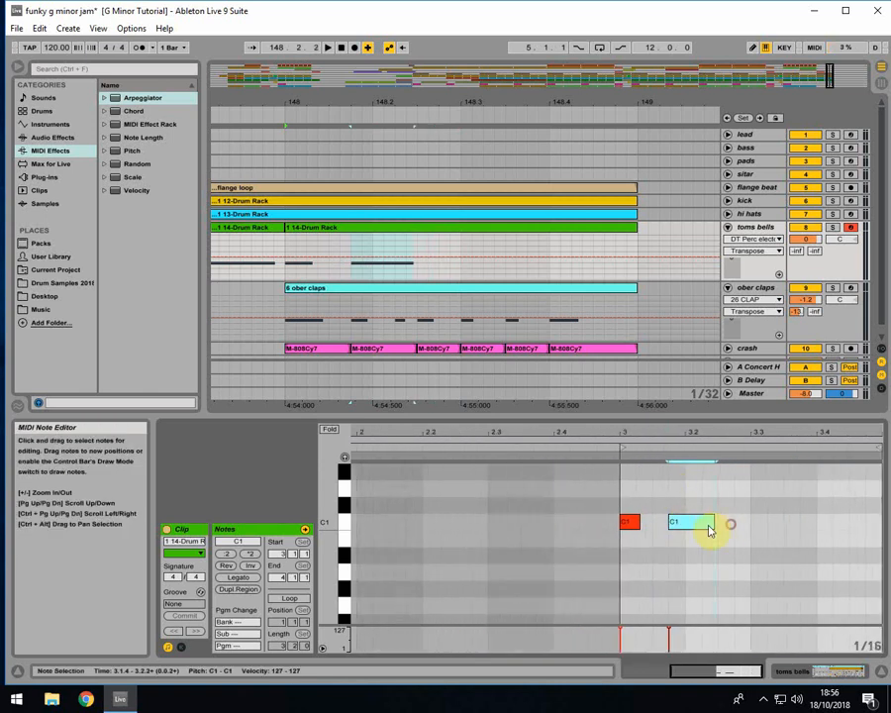
{"action": "mouse_move", "coordinate": [709, 530]}
{"action": "left_mouse_down"}
{"action": "mouse_move", "coordinate": [738, 534]}
{"action": "mouse_move", "coordinate": [718, 525]}
{"action": "left_mouse_up"}
Step: Copy the tom note to 3.3.1, 3.3.3 and 3.4.1, and play the fill back from bar 148
{"action": "left_click", "coordinate": [643, 465]}
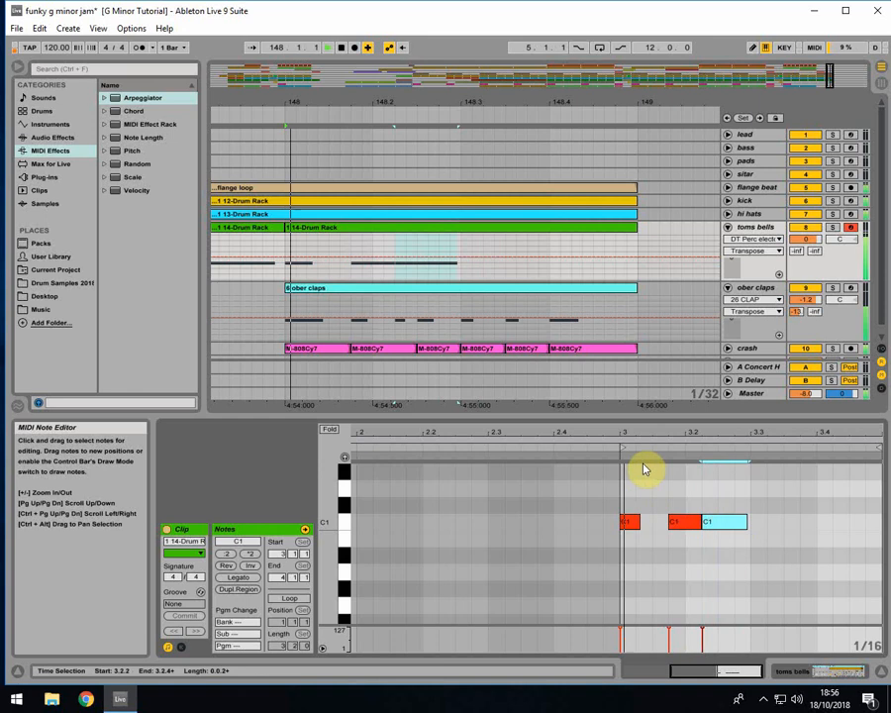
{"action": "key", "text": "space"}
{"action": "left_click_drag", "start_coordinate": [718, 527], "coordinate": [839, 531]}
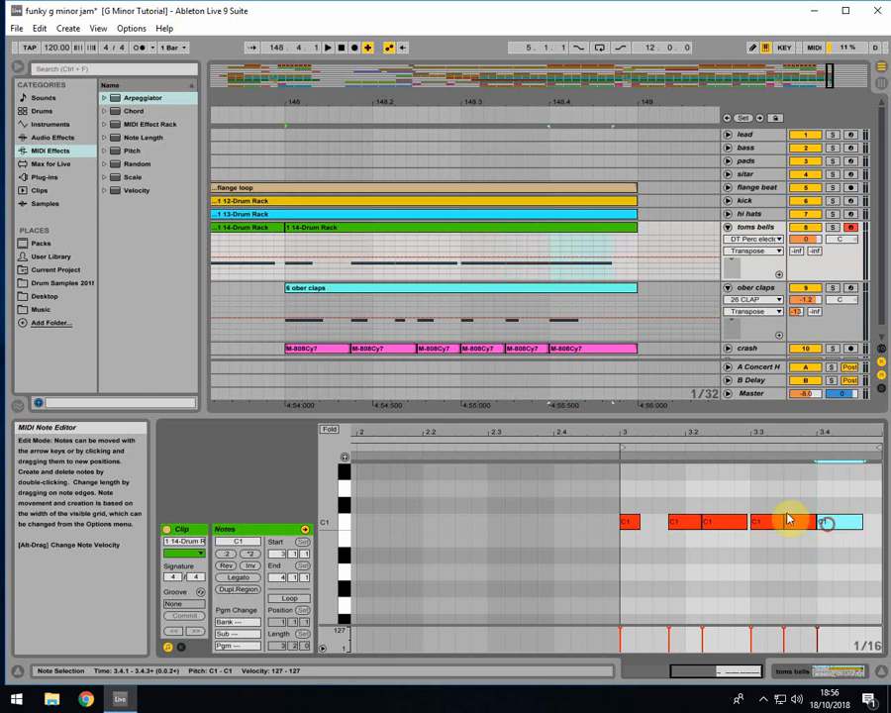
{"action": "key", "text": "space"}
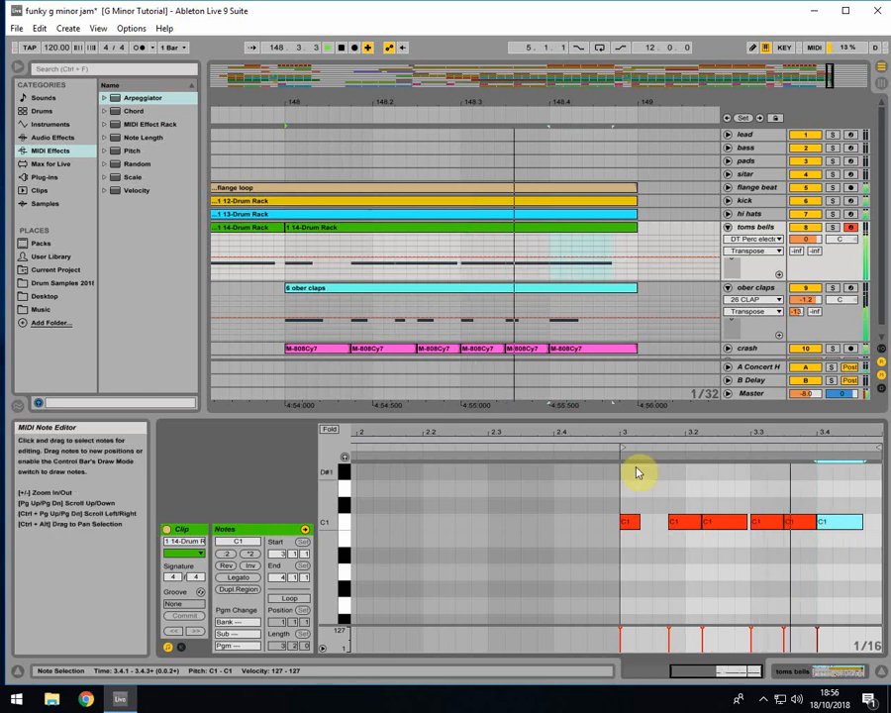
Step: Duplicate the whole C1 tom pattern onto D1 and fold the toms bells and ober claps tracks
{"action": "left_click", "coordinate": [730, 228]}
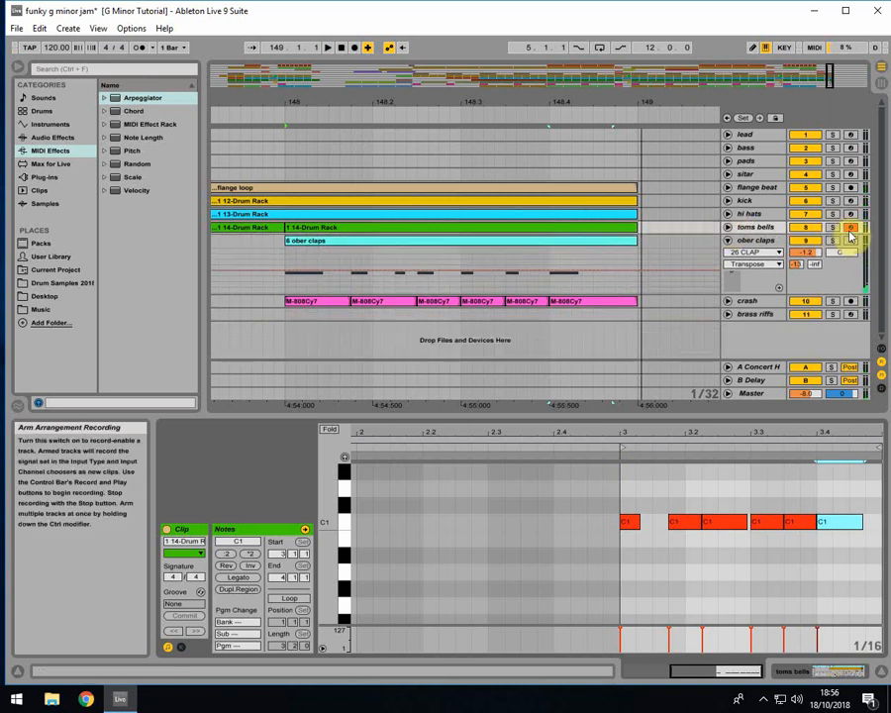
{"action": "left_click", "coordinate": [849, 228]}
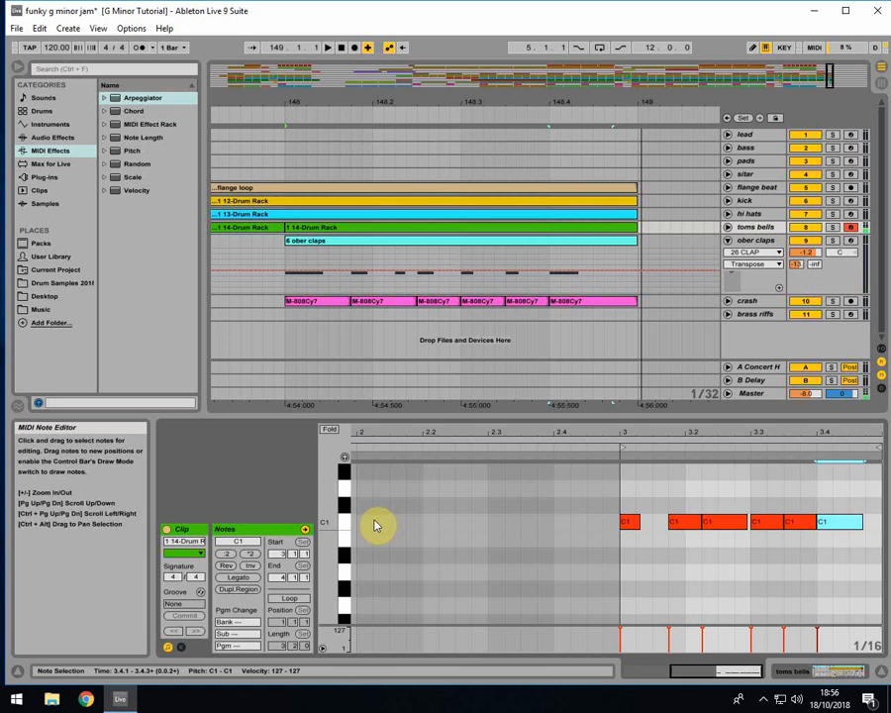
{"action": "left_click_drag", "start_coordinate": [861, 556], "coordinate": [630, 492]}
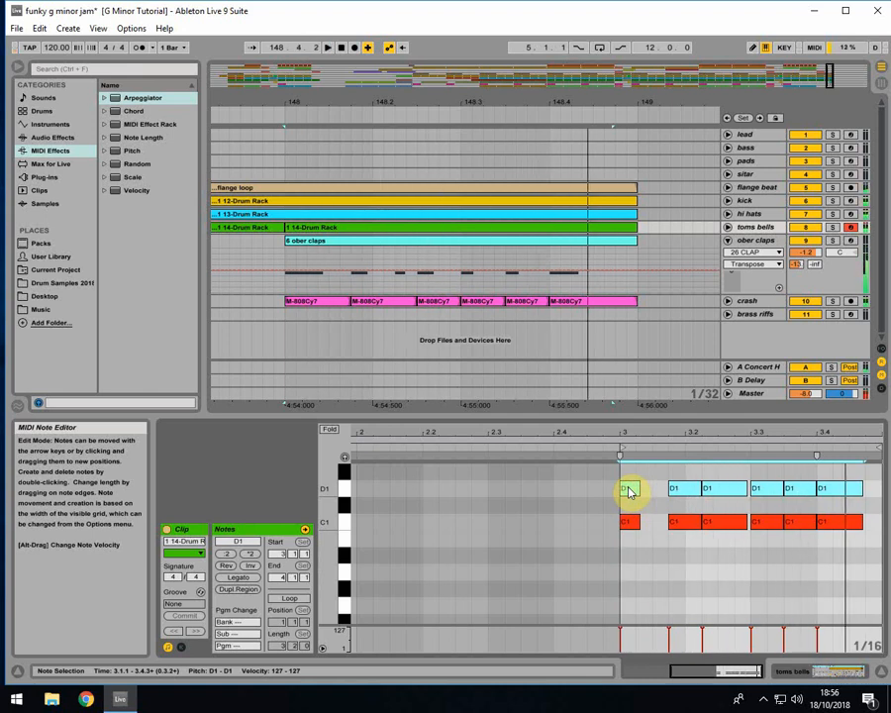
{"action": "left_click", "coordinate": [728, 240]}
Step: Copy the M-808Cy7 crash clip from 137.1.1 to 141.1.1 and 145.1.1 on the crash track
{"action": "left_click_drag", "start_coordinate": [338, 100], "coordinate": [424, 49]}
{"action": "left_click", "coordinate": [417, 254]}
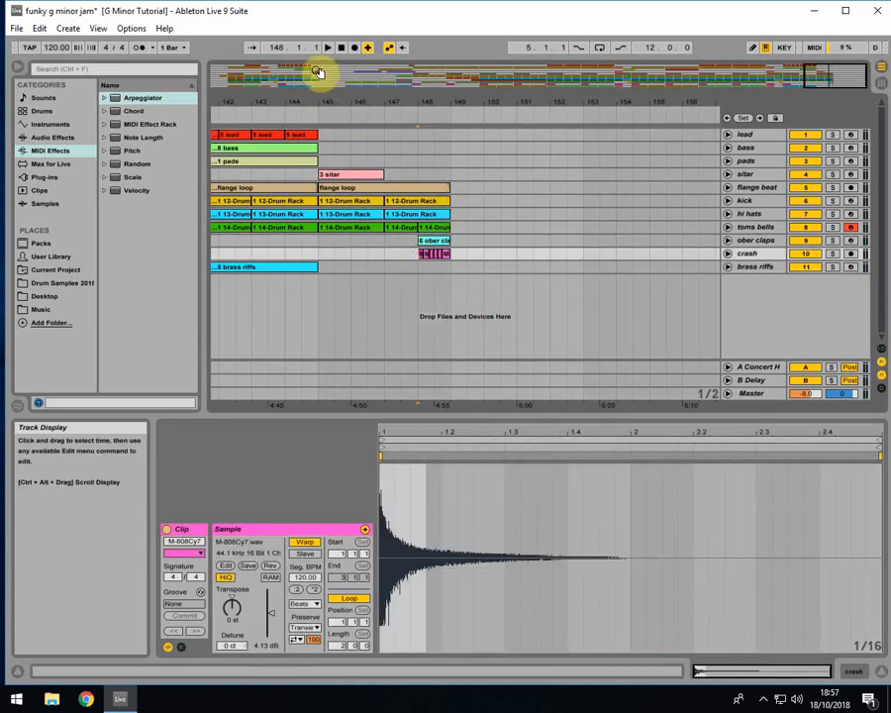
{"action": "left_click_drag", "start_coordinate": [319, 94], "coordinate": [516, 96]}
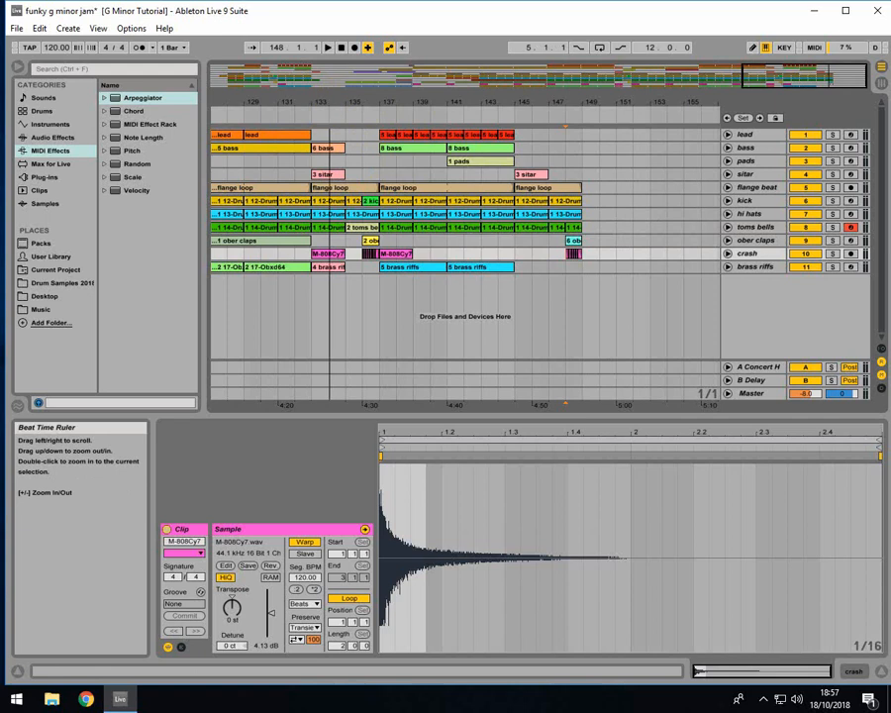
{"action": "left_click_drag", "start_coordinate": [331, 96], "coordinate": [404, 93]}
{"action": "left_click", "coordinate": [378, 164]}
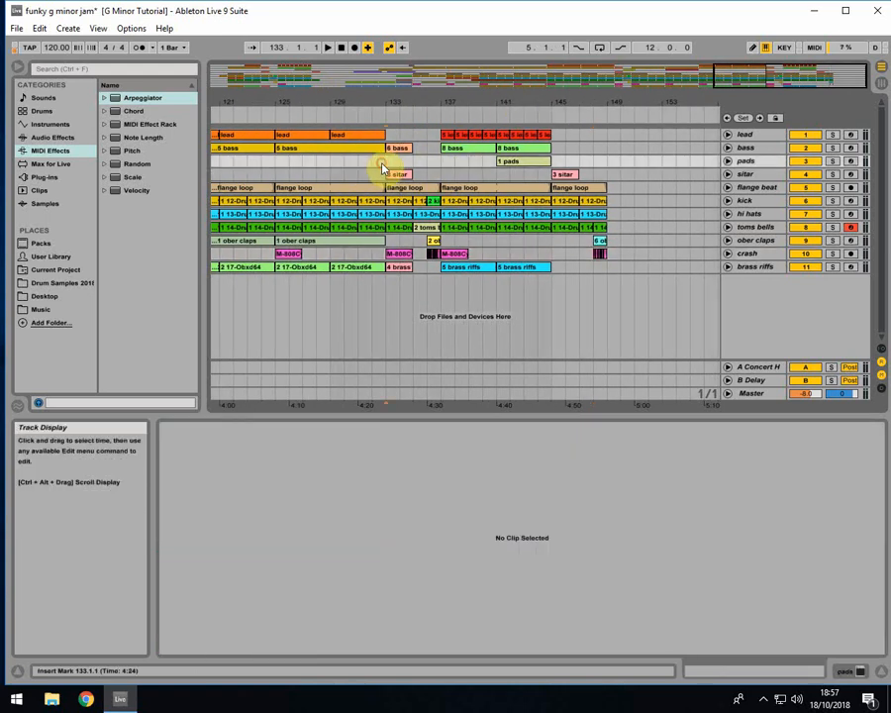
{"action": "left_click", "coordinate": [432, 244]}
{"action": "left_click", "coordinate": [458, 256]}
{"action": "key", "text": "ctrl+c"}
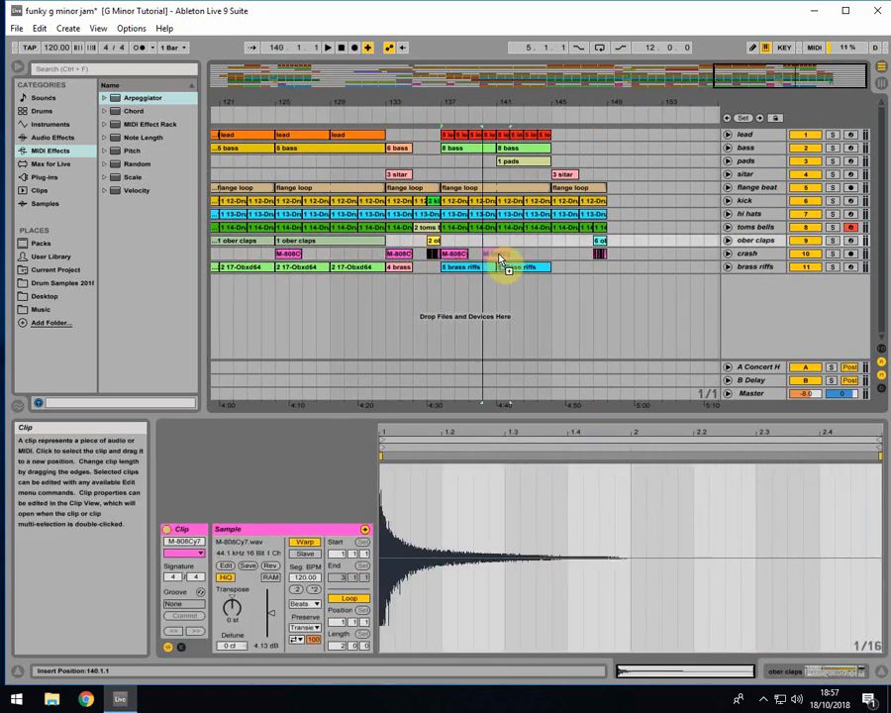
{"action": "left_click", "coordinate": [505, 256]}
{"action": "key", "text": "ctrl+v"}
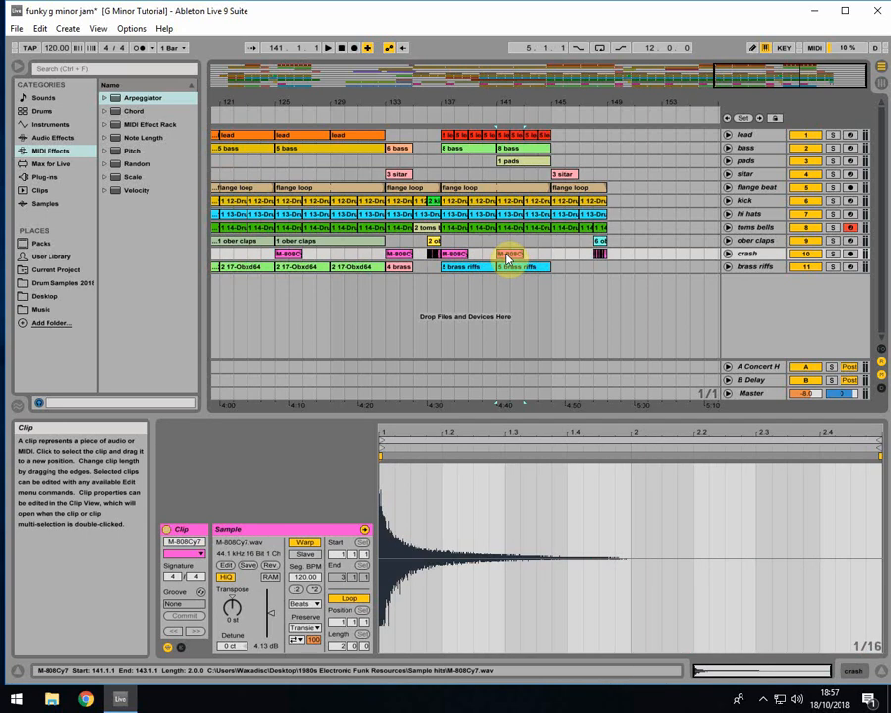
{"action": "left_click", "coordinate": [564, 255]}
{"action": "key", "text": "ctrl+v"}
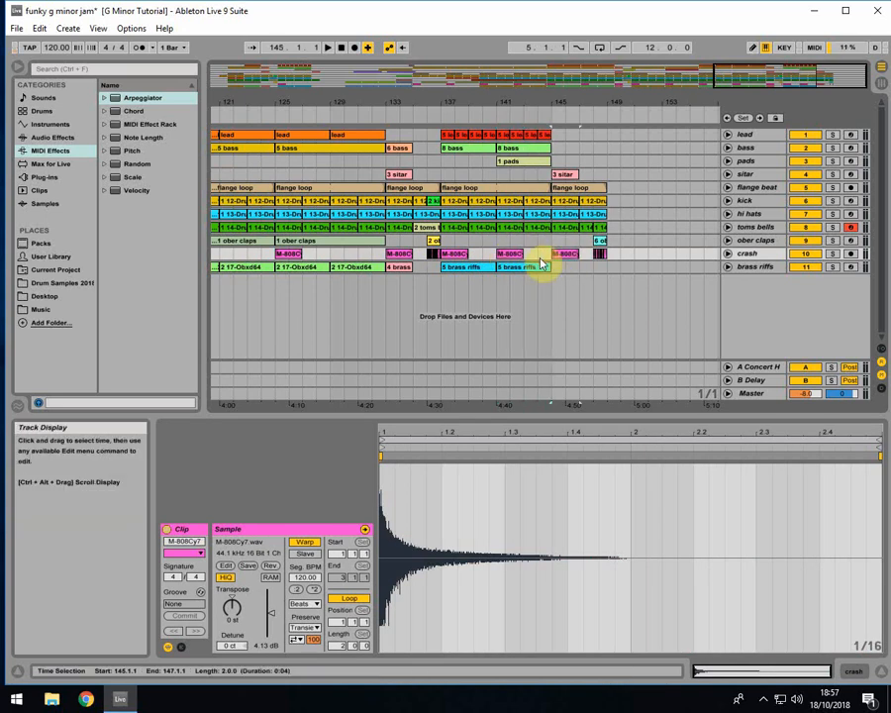
{"action": "left_click", "coordinate": [537, 259]}
Step: Audition the pads clip in solo from 141.1.1 and unsolo the pads track
{"action": "left_click", "coordinate": [525, 164]}
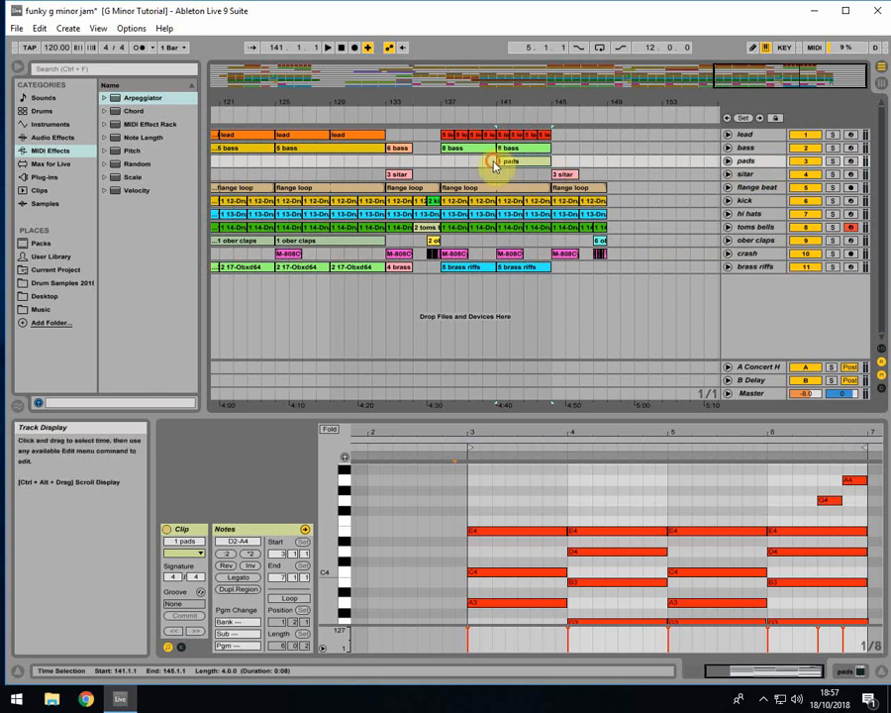
{"action": "left_click", "coordinate": [831, 161]}
{"action": "key", "text": "space"}
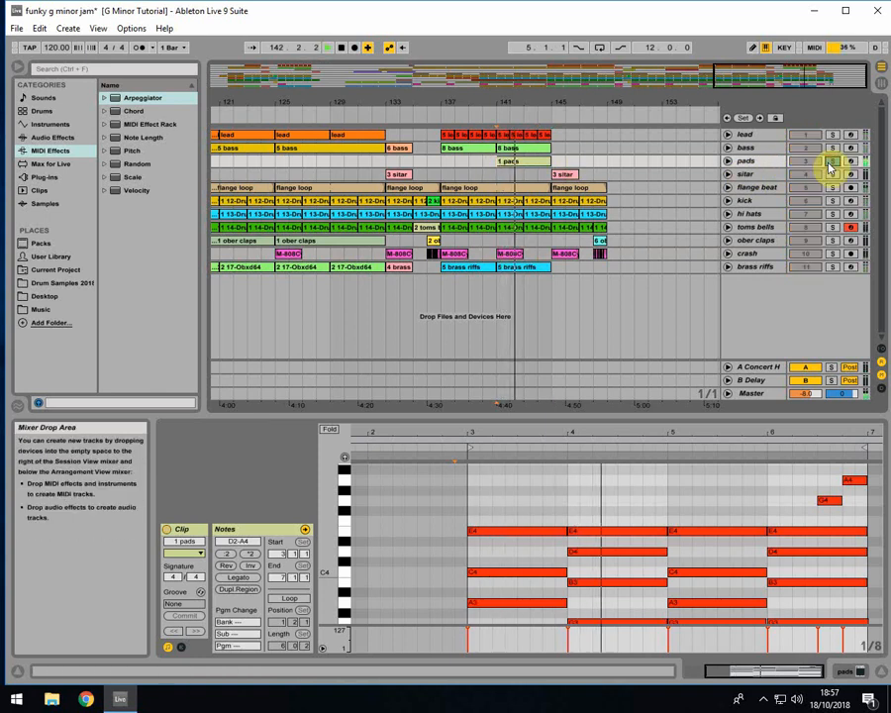
{"action": "left_click", "coordinate": [832, 161]}
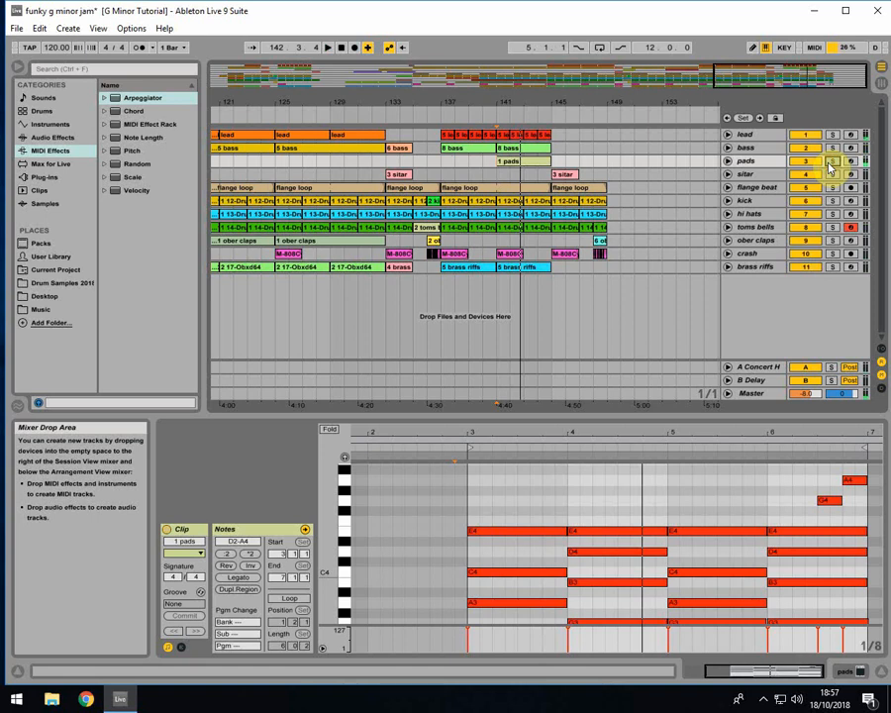
{"action": "key", "text": "space"}
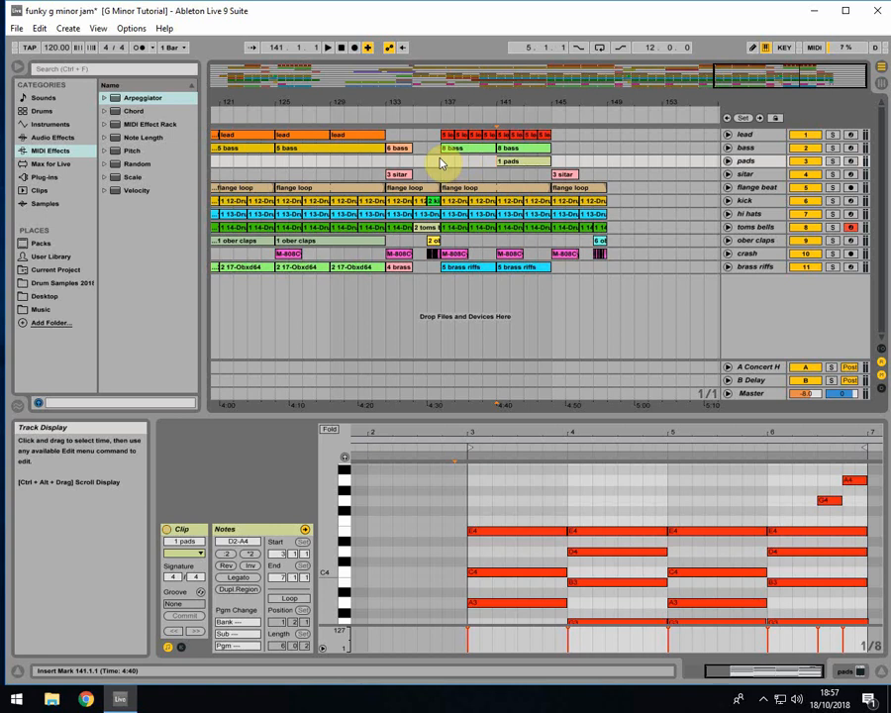
Step: Set the insert mark at 137.1.1 on the pads track with the earlier pads clips in view
{"action": "left_click_drag", "start_coordinate": [410, 101], "coordinate": [594, 103]}
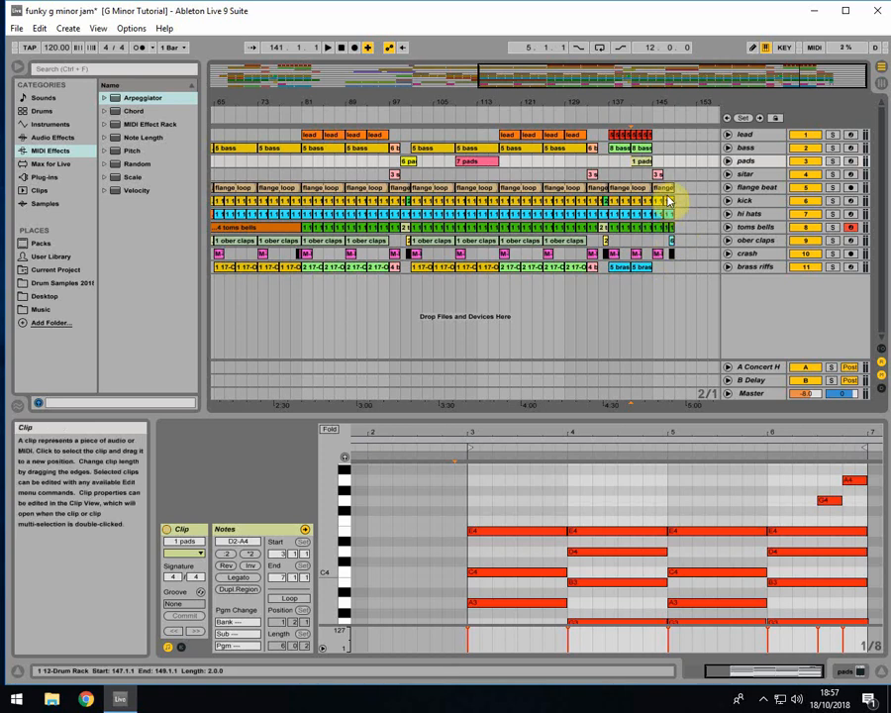
{"action": "left_click", "coordinate": [606, 163]}
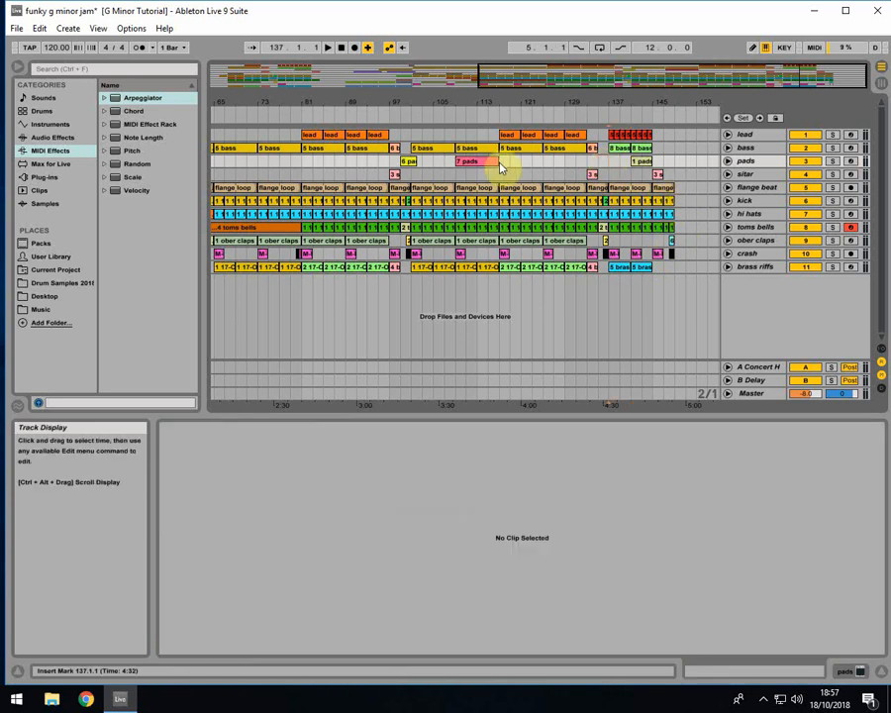
{"action": "left_click_drag", "start_coordinate": [594, 103], "coordinate": [630, 98]}
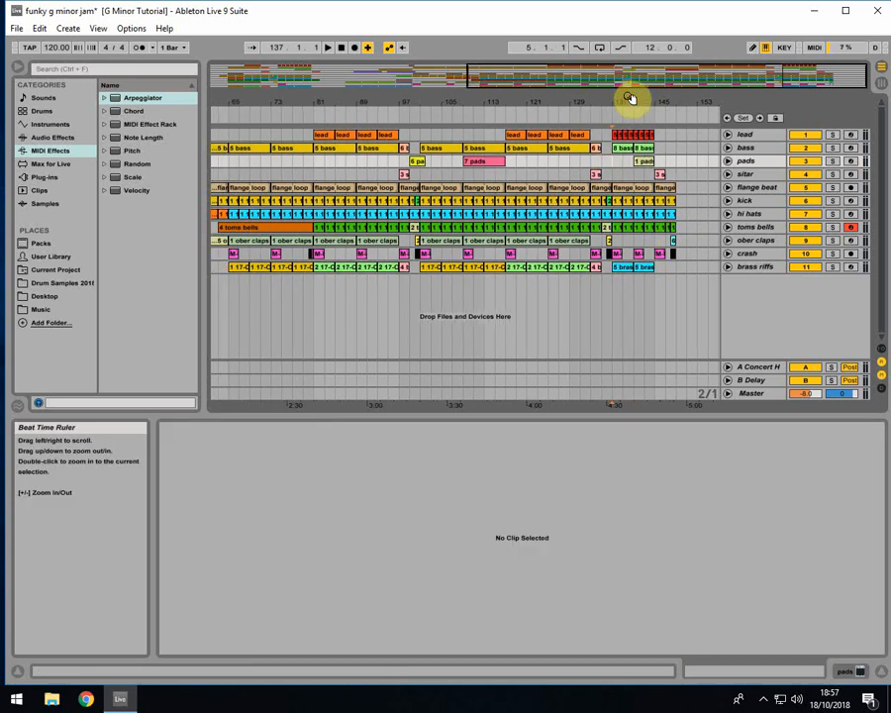